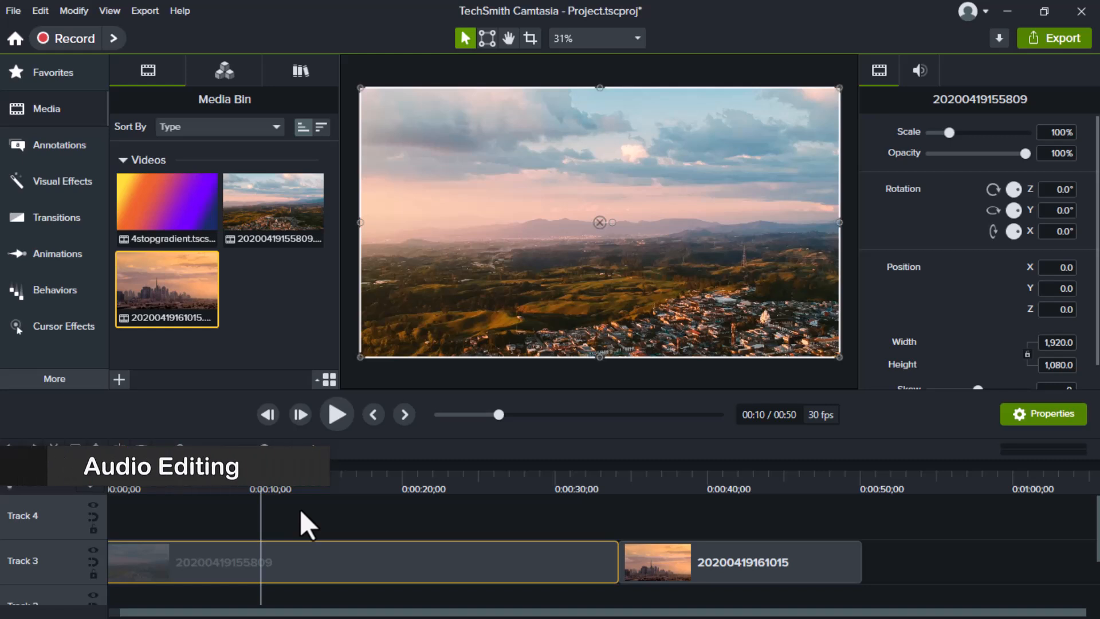
Step: Import the High Noon - TrackTribe audio file into the media bin from the NoCpyRight folder on the Audios (G:) drive
{"action": "left_click_drag", "start_coordinate": [304, 485], "coordinate": [390, 503]}
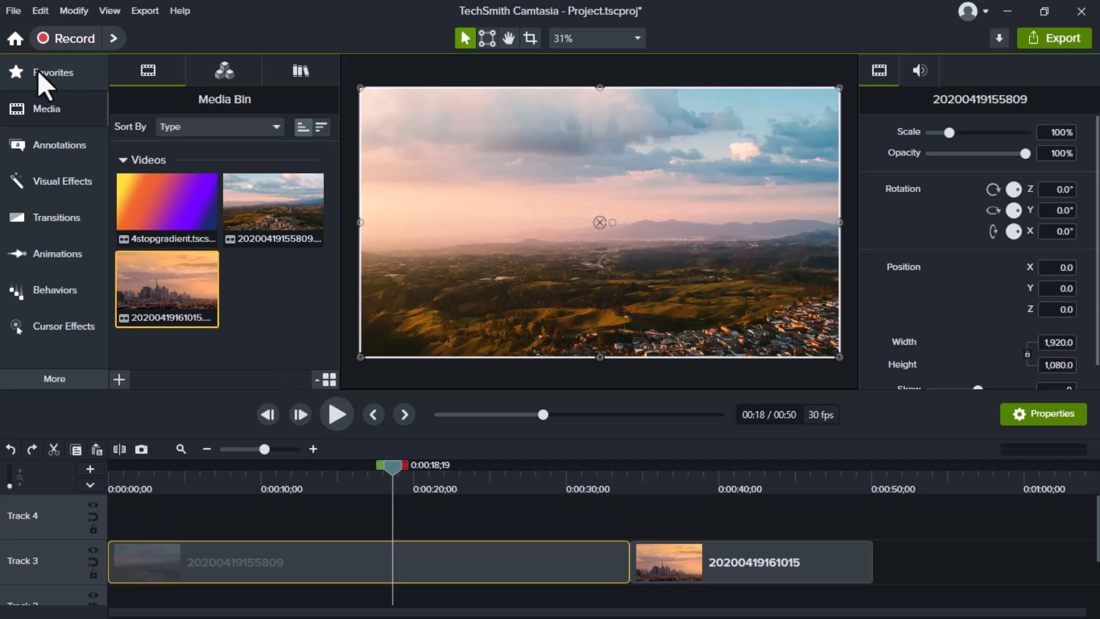
{"action": "left_click", "coordinate": [52, 108]}
{"action": "left_click", "coordinate": [51, 108]}
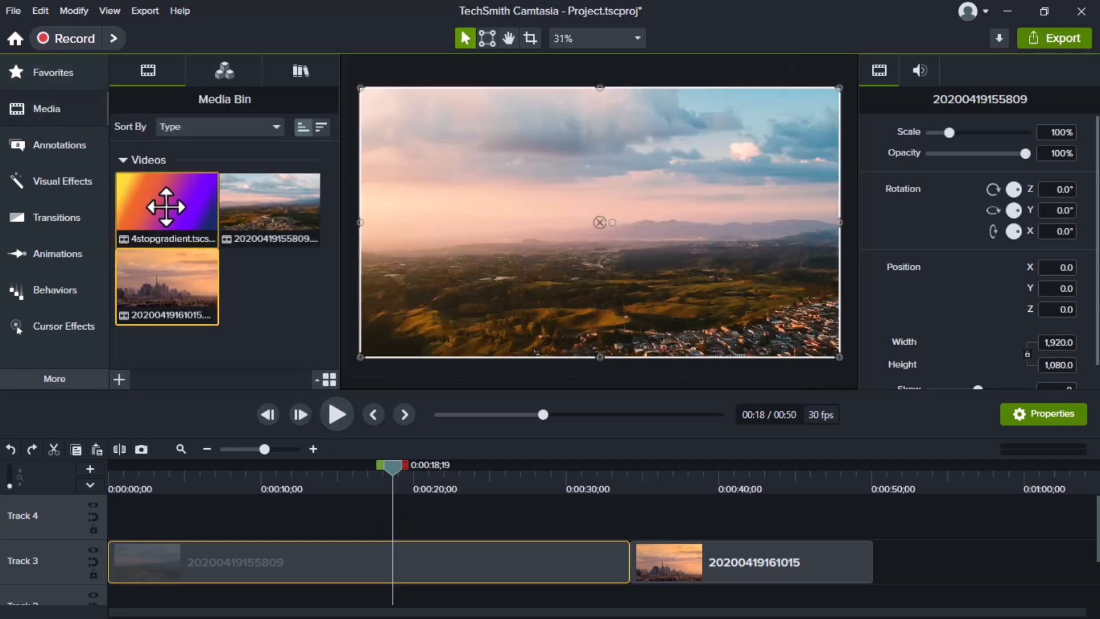
{"action": "right_click", "coordinate": [256, 281]}
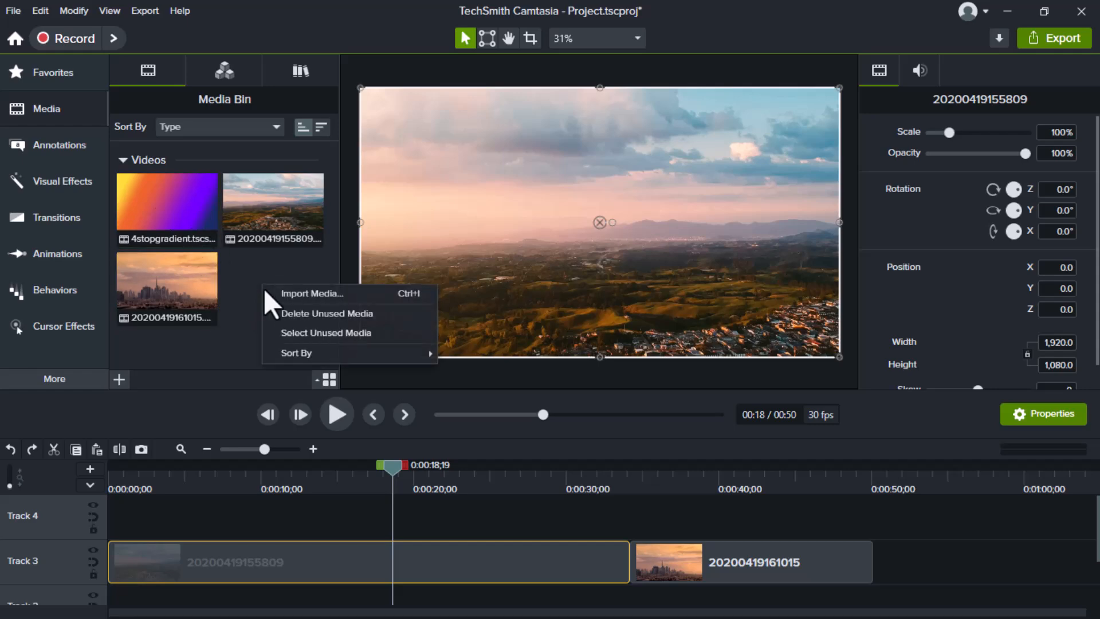
{"action": "left_click", "coordinate": [298, 293]}
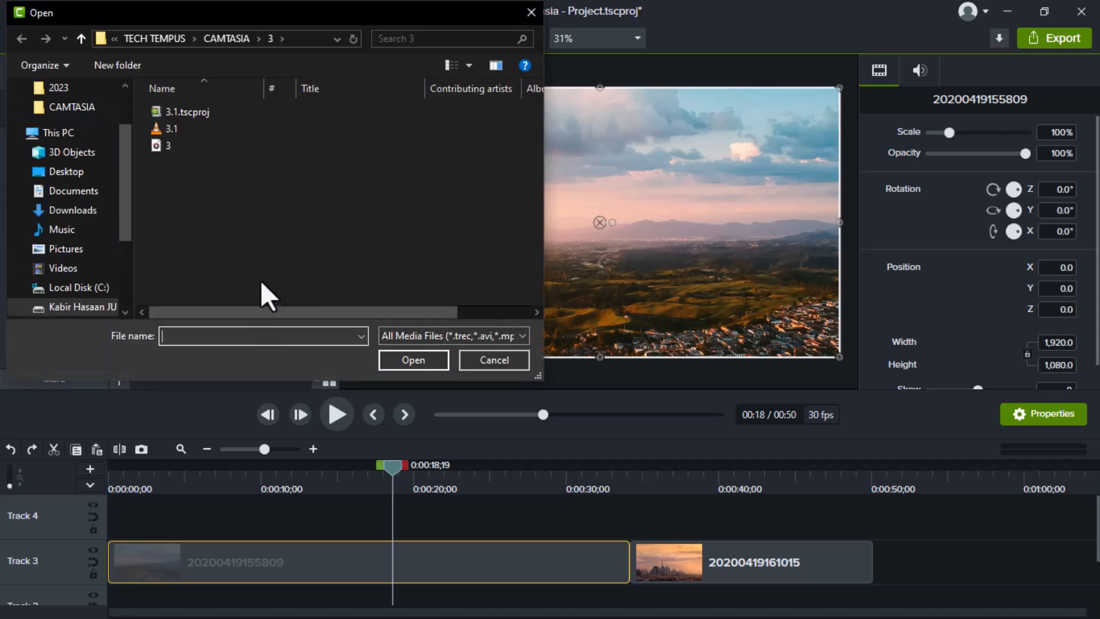
{"action": "scroll", "coordinate": [74, 312], "scroll_direction": "down", "scroll_amount": 1}
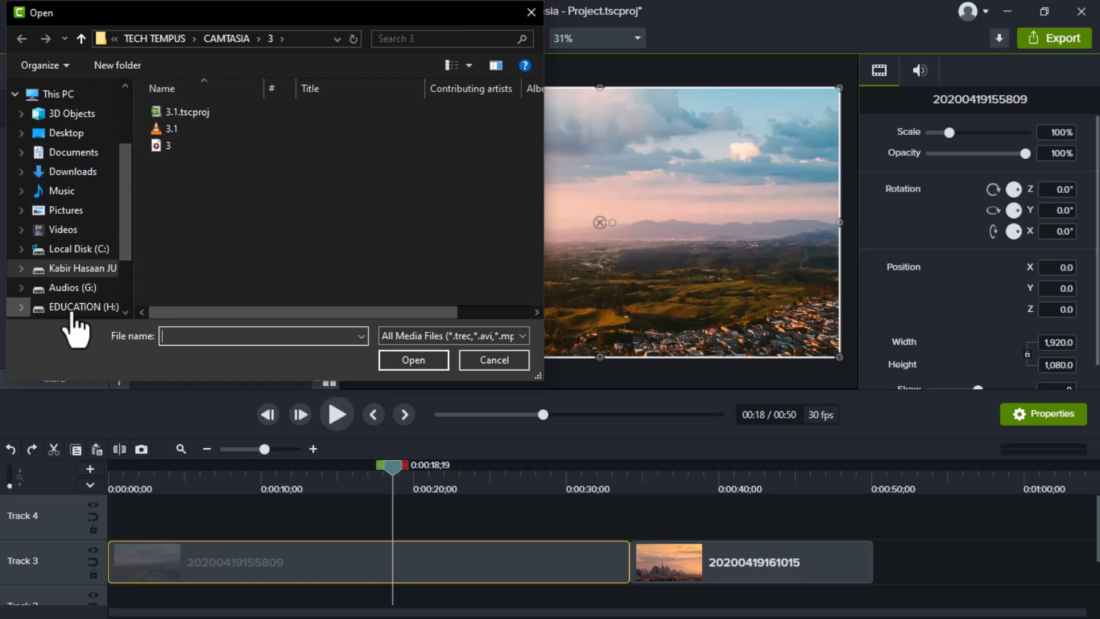
{"action": "left_click", "coordinate": [71, 289]}
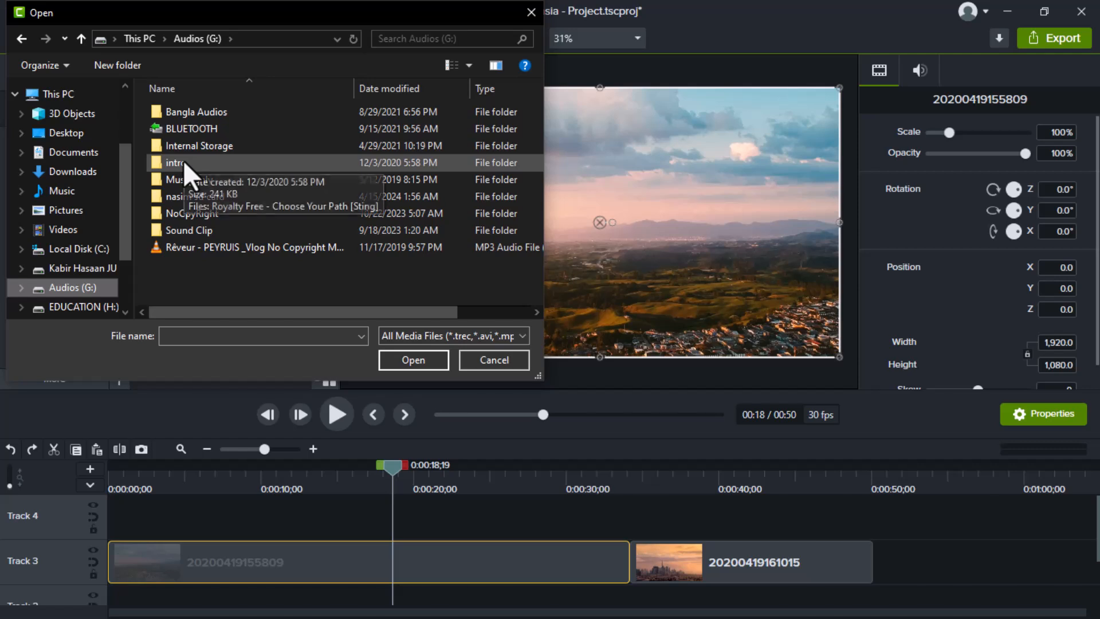
{"action": "double_click", "coordinate": [191, 214]}
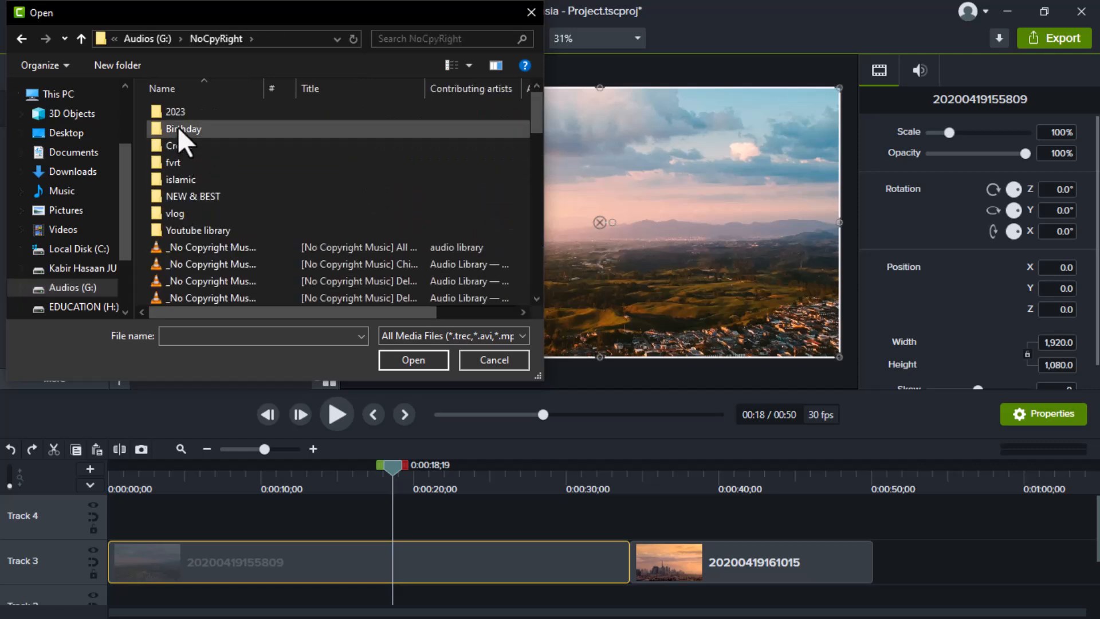
{"action": "double_click", "coordinate": [178, 113]}
{"action": "double_click", "coordinate": [178, 164]}
Step: Place the High Noon - TrackTribe audio at the start of Track 2 and play the timeline from the beginning
{"action": "left_click_drag", "start_coordinate": [184, 307], "coordinate": [105, 590]}
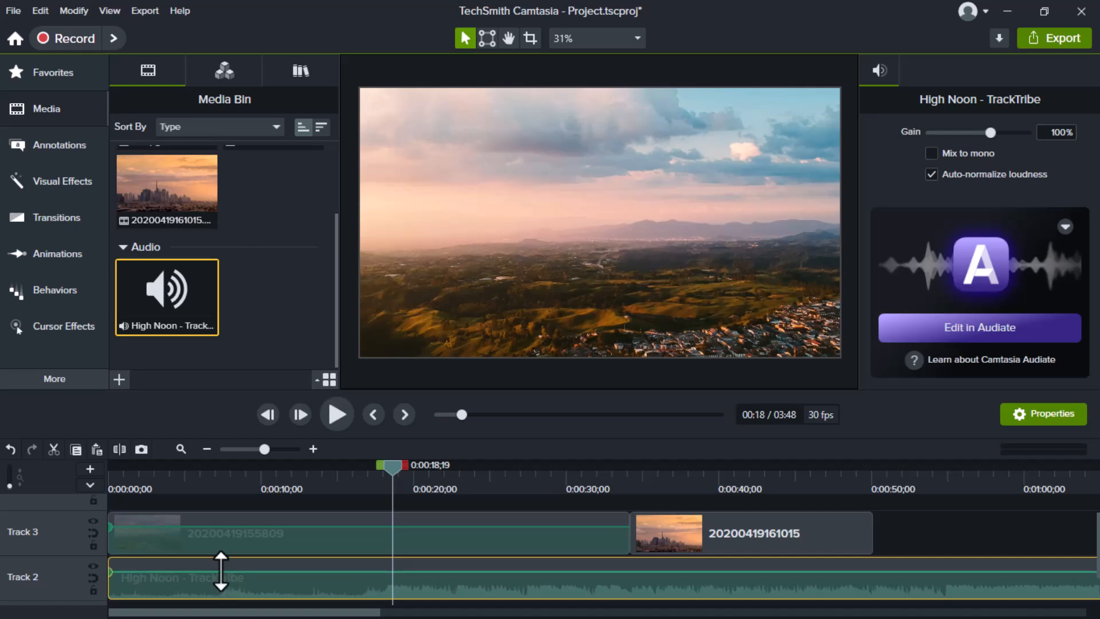
{"action": "left_click_drag", "start_coordinate": [225, 572], "coordinate": [225, 572]}
{"action": "left_click_drag", "start_coordinate": [391, 463], "coordinate": [81, 517]}
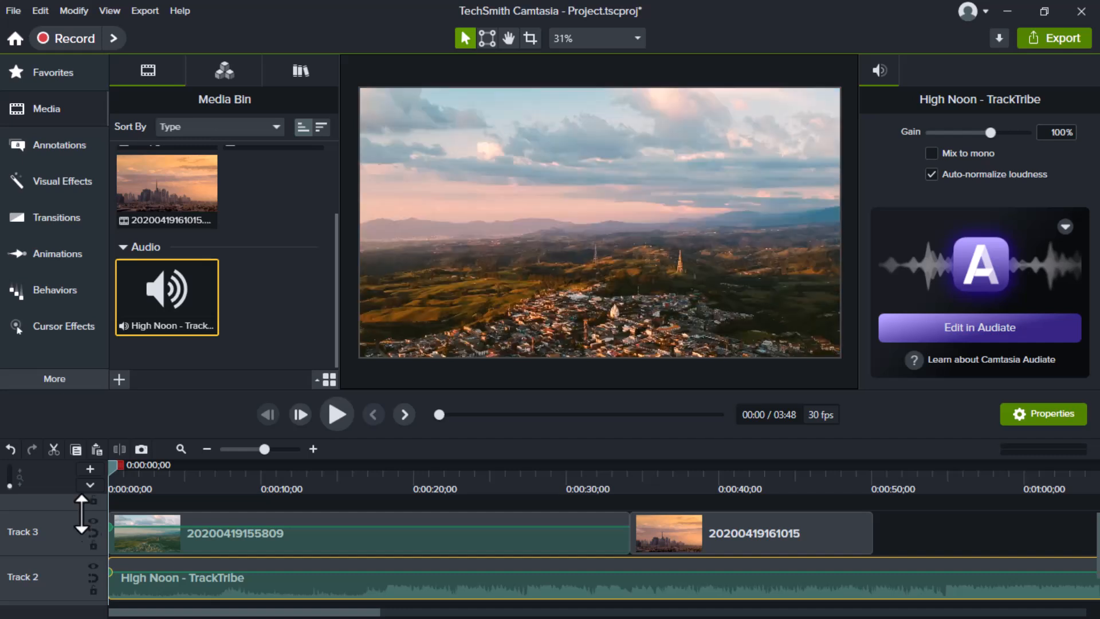
{"action": "left_click", "coordinate": [333, 416]}
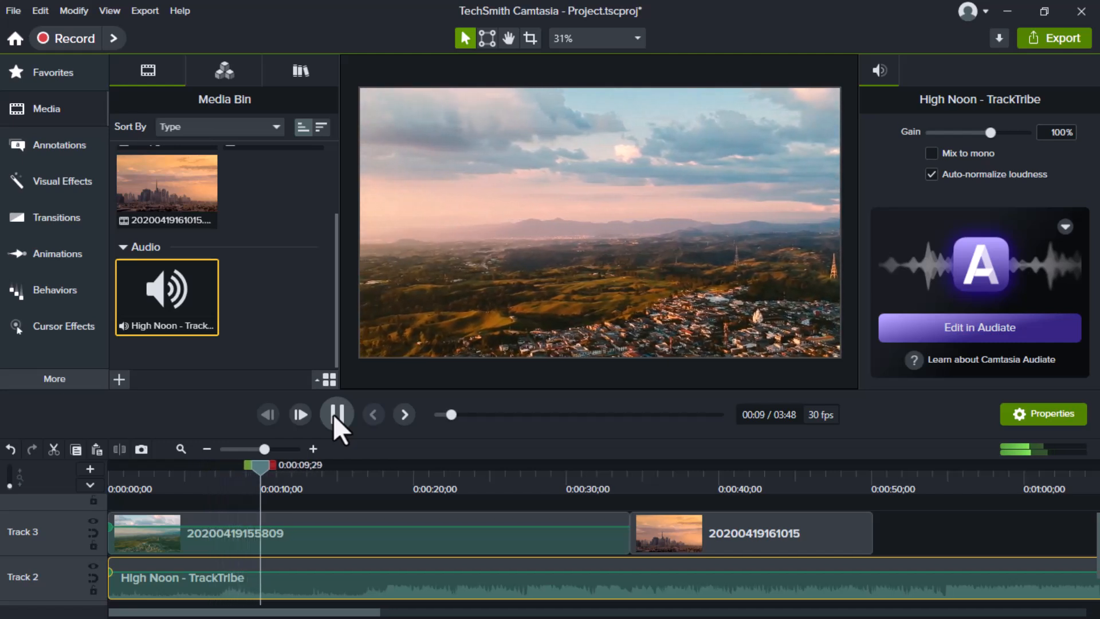
{"action": "left_click", "coordinate": [334, 414]}
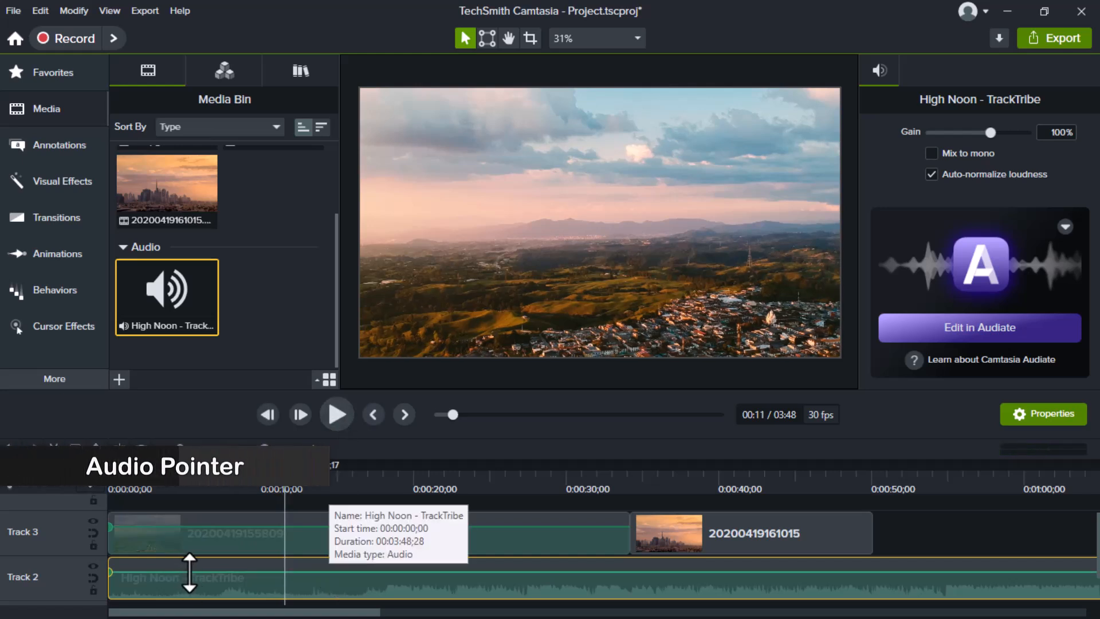
Step: Split the Track 2 audio at 0:00:50;04, where the second video clip ends, and delete the part after the cut
{"action": "left_click_drag", "start_coordinate": [285, 470], "coordinate": [873, 499]}
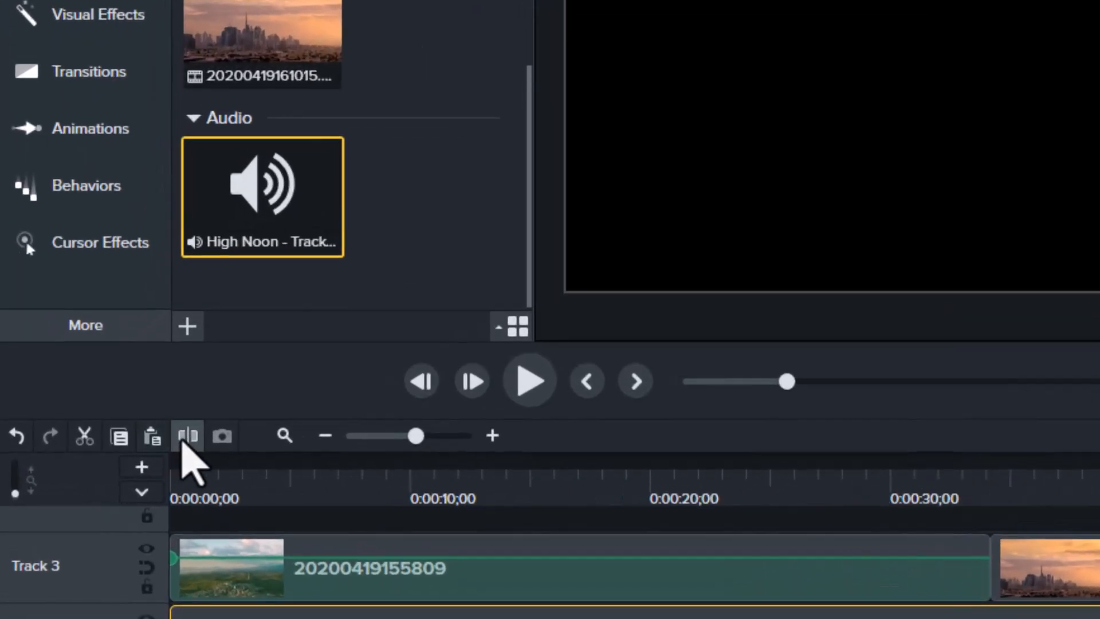
{"action": "left_click", "coordinate": [418, 524]}
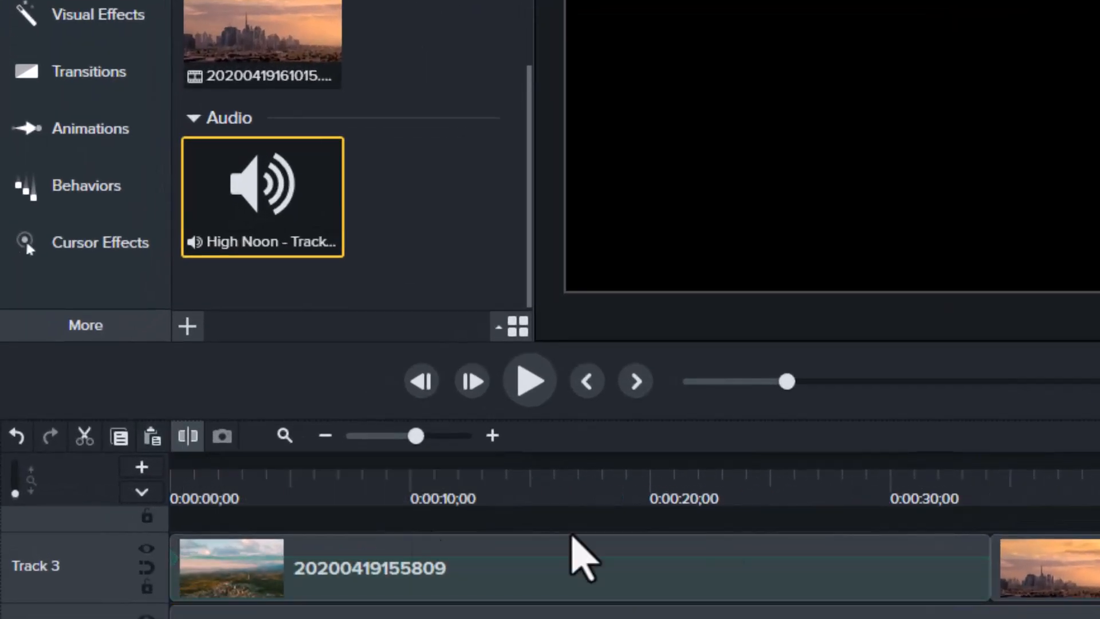
{"action": "left_click", "coordinate": [995, 596]}
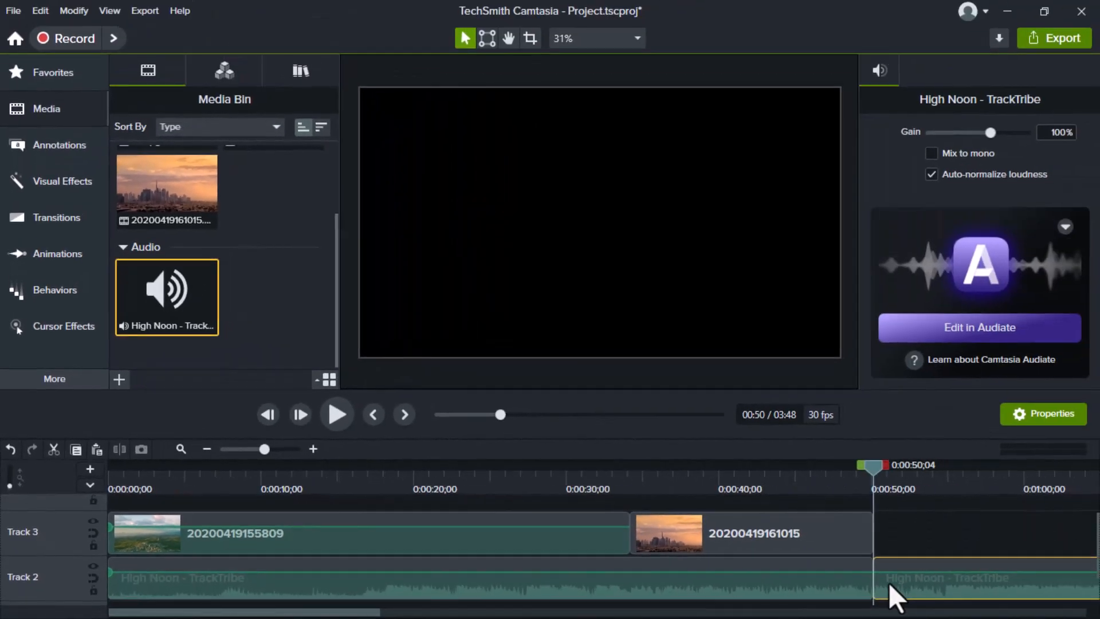
{"action": "key", "text": "Delete"}
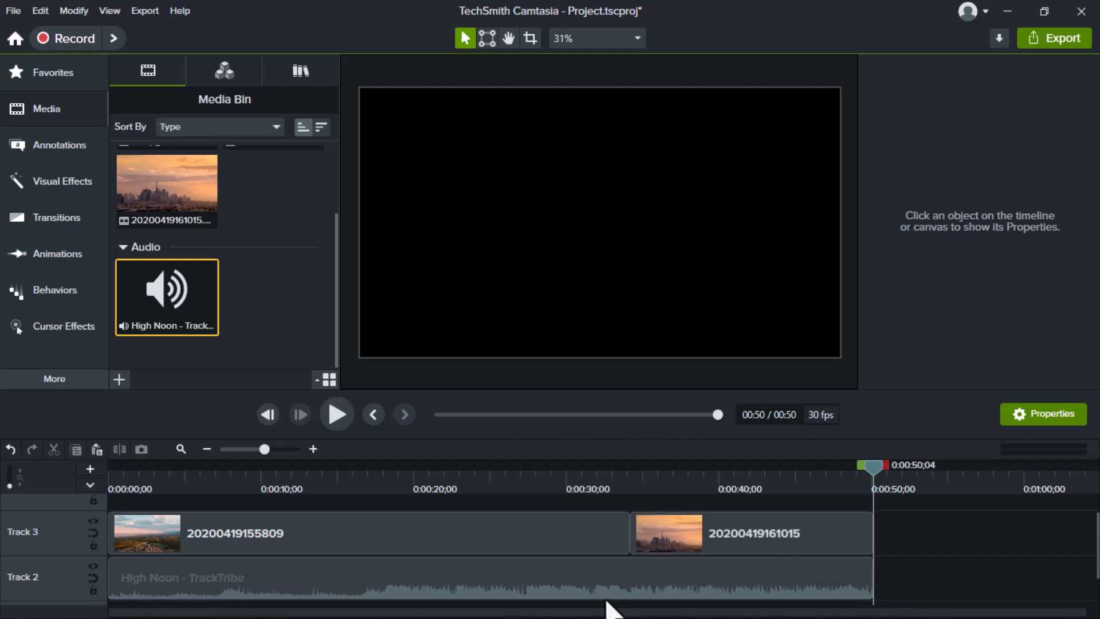
Step: Lower the volume of the whole trimmed audio clip on Track 2 to almost silent
{"action": "left_click", "coordinate": [556, 593]}
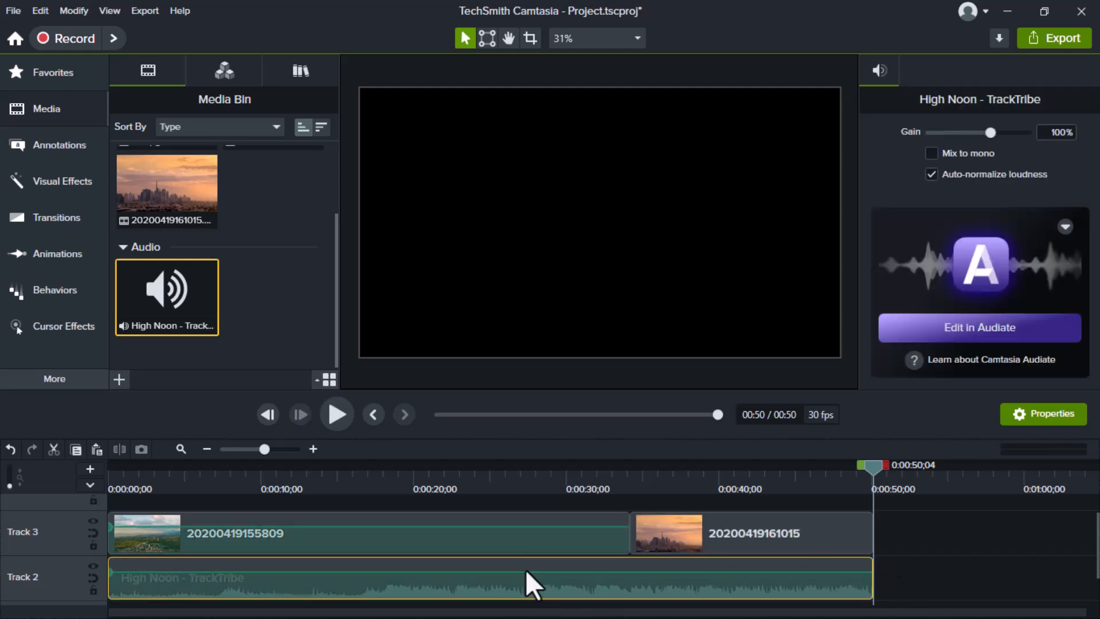
{"action": "left_click_drag", "start_coordinate": [525, 573], "coordinate": [526, 588]}
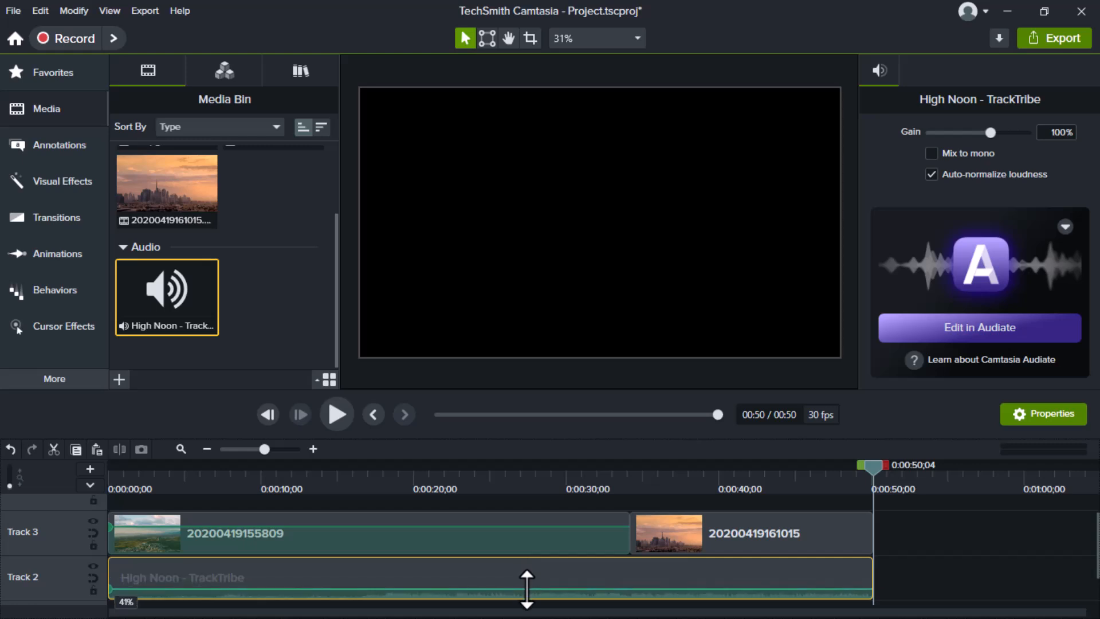
{"action": "left_click_drag", "start_coordinate": [527, 588], "coordinate": [530, 596]}
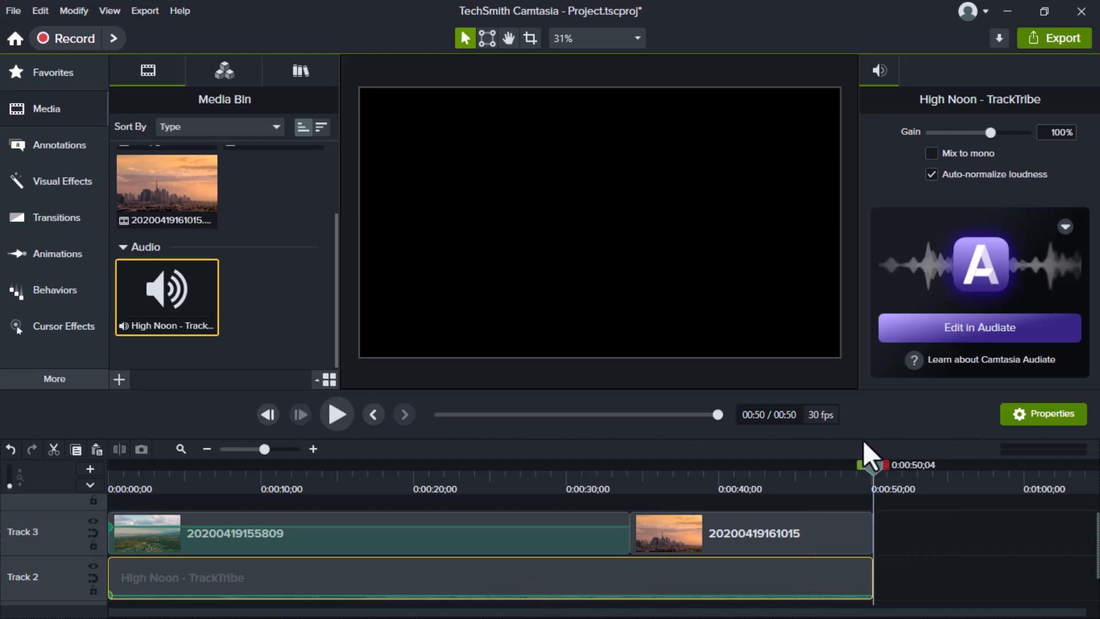
Step: Add four audio points to the Track 2 clip's volume line at about 16, 17.5, 30 and 31.5 seconds
{"action": "left_click_drag", "start_coordinate": [875, 463], "coordinate": [630, 527]}
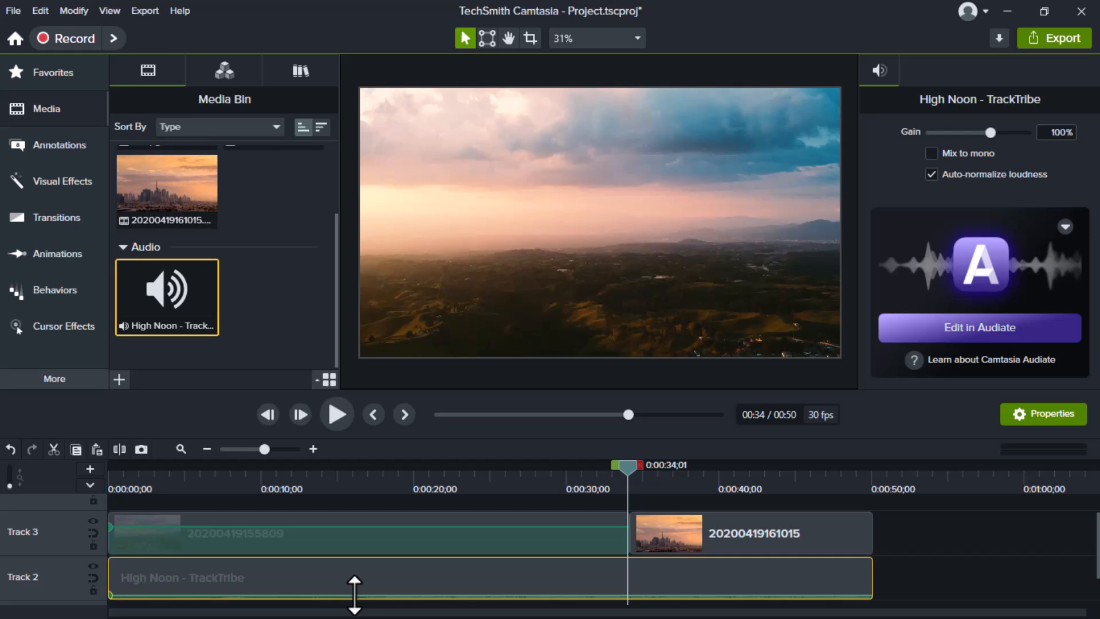
{"action": "double_click", "coordinate": [355, 594]}
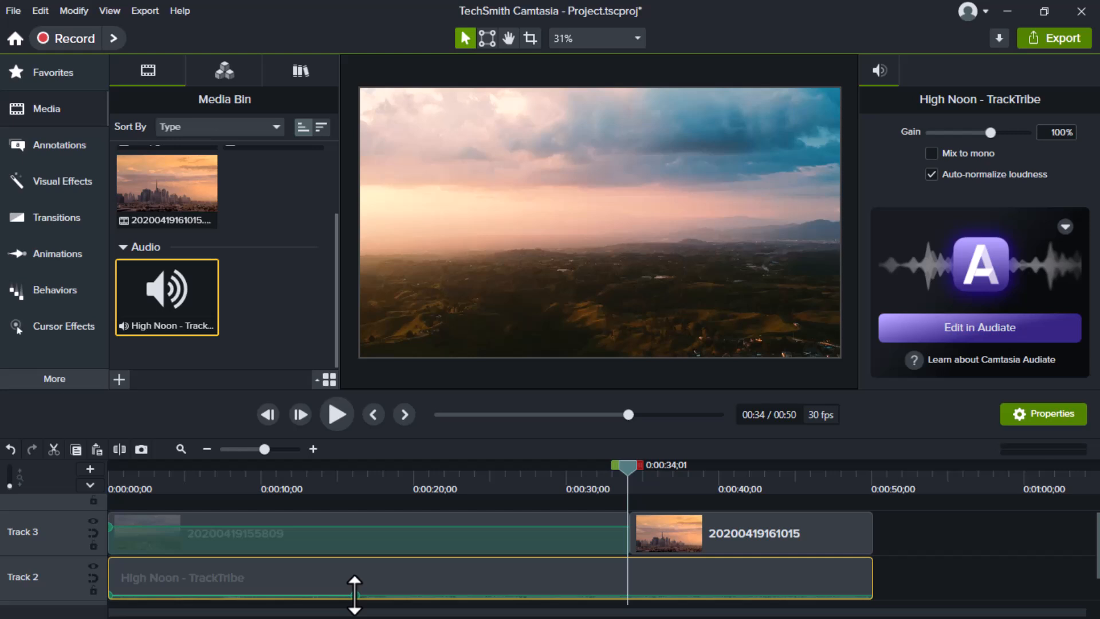
{"action": "double_click", "coordinate": [587, 594]}
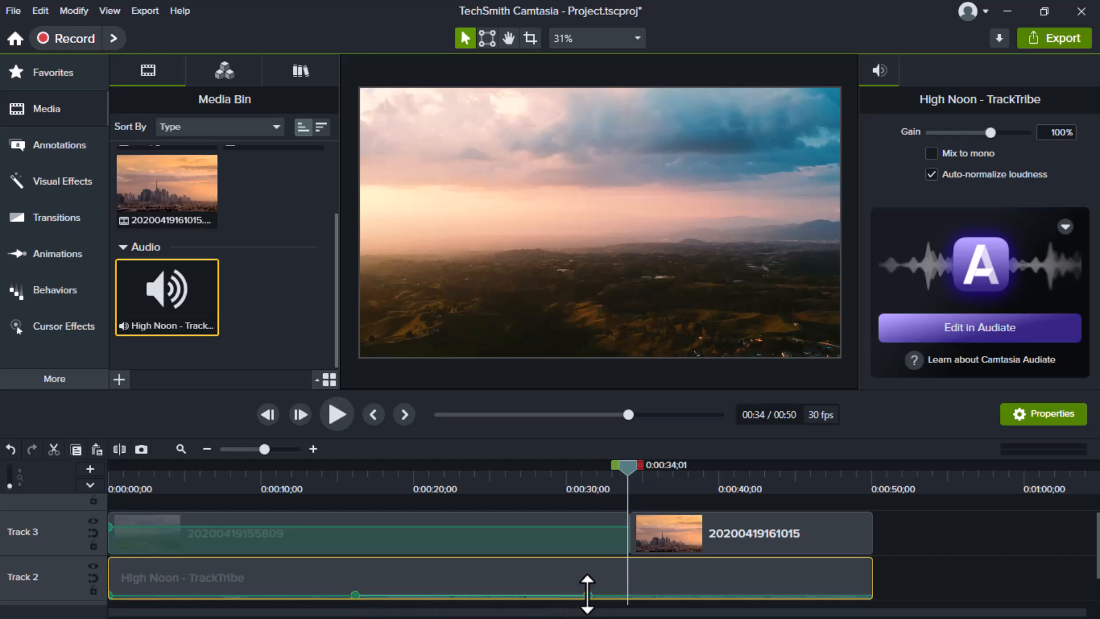
{"action": "key", "text": "ctrl+Home"}
{"action": "left_click", "coordinate": [375, 595]}
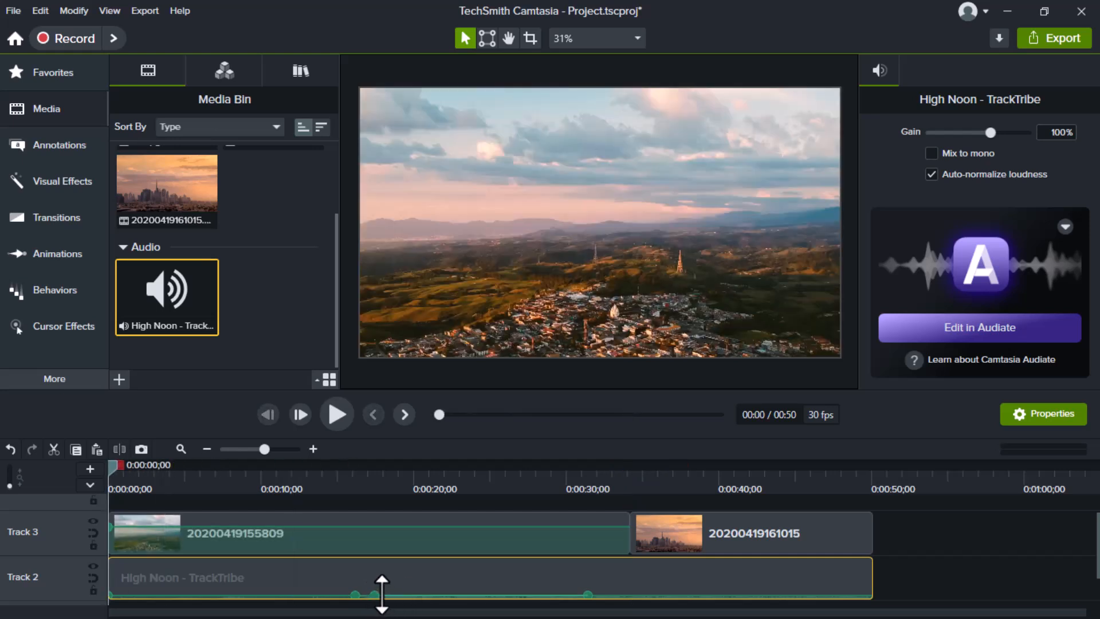
{"action": "left_click", "coordinate": [566, 595]}
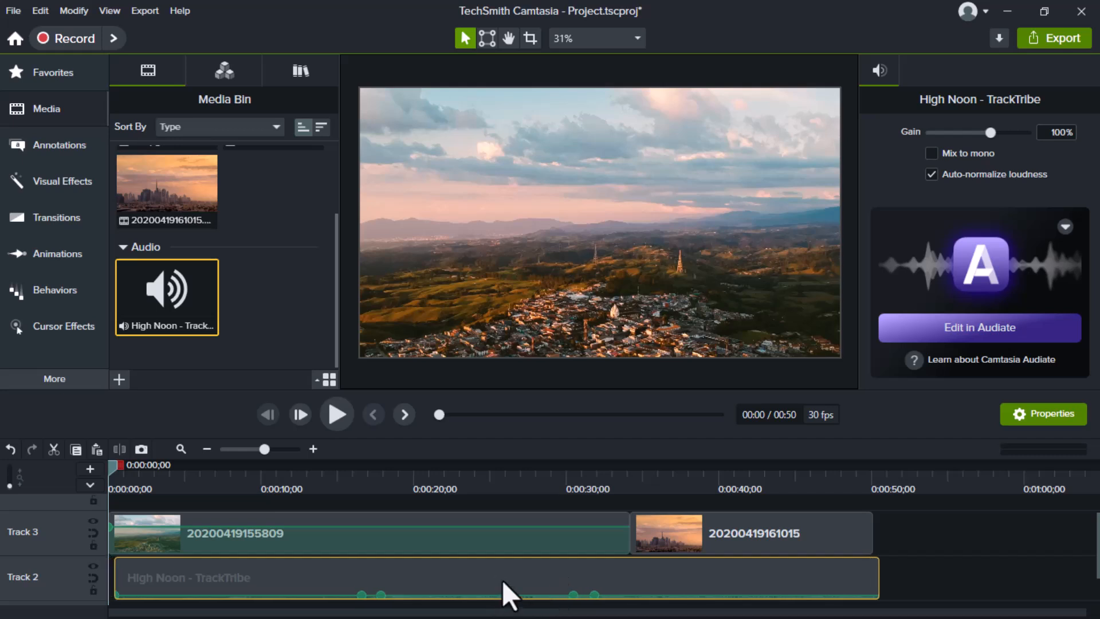
Step: Raise the volume between the two inner audio points of the Track 2 clip to 133%
{"action": "left_click_drag", "start_coordinate": [448, 596], "coordinate": [449, 571]}
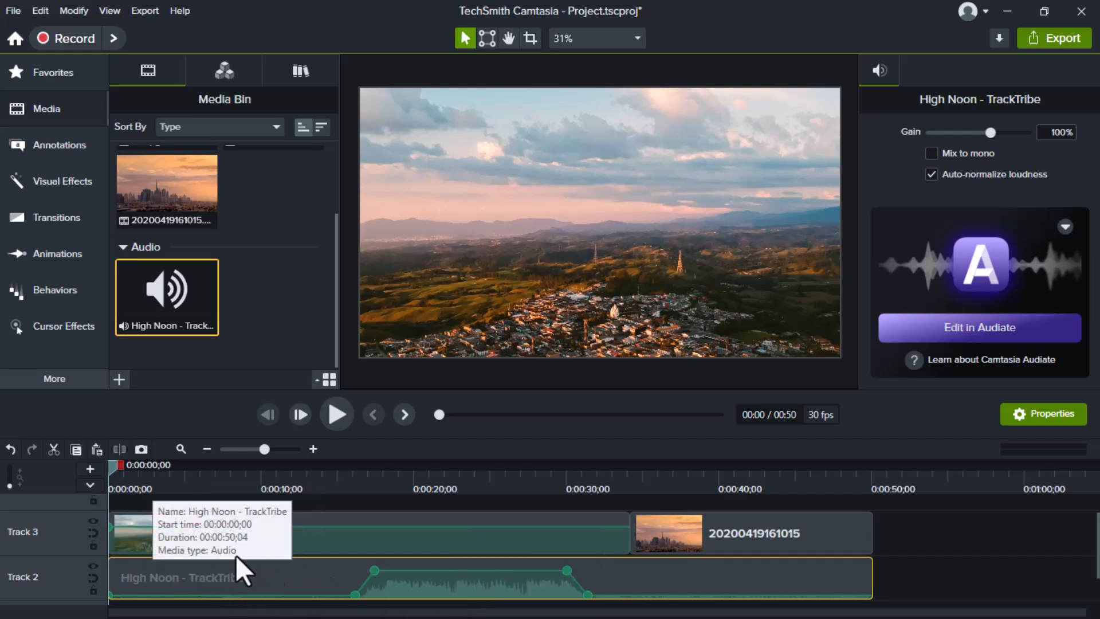
{"action": "left_click_drag", "start_coordinate": [111, 466], "coordinate": [133, 476]}
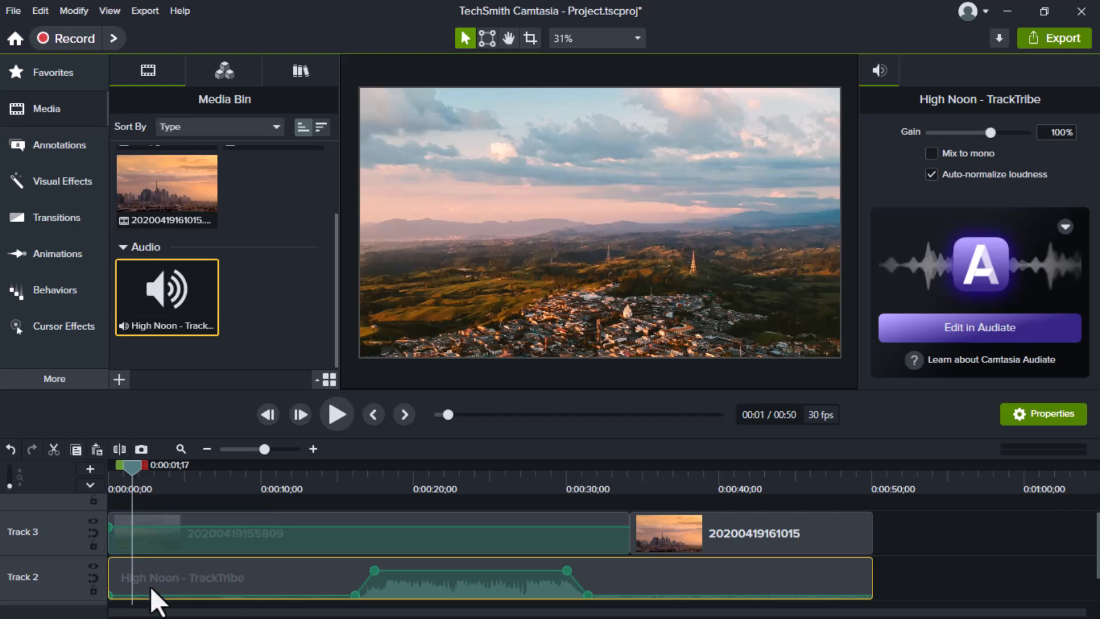
{"action": "left_click_drag", "start_coordinate": [131, 463], "coordinate": [424, 528]}
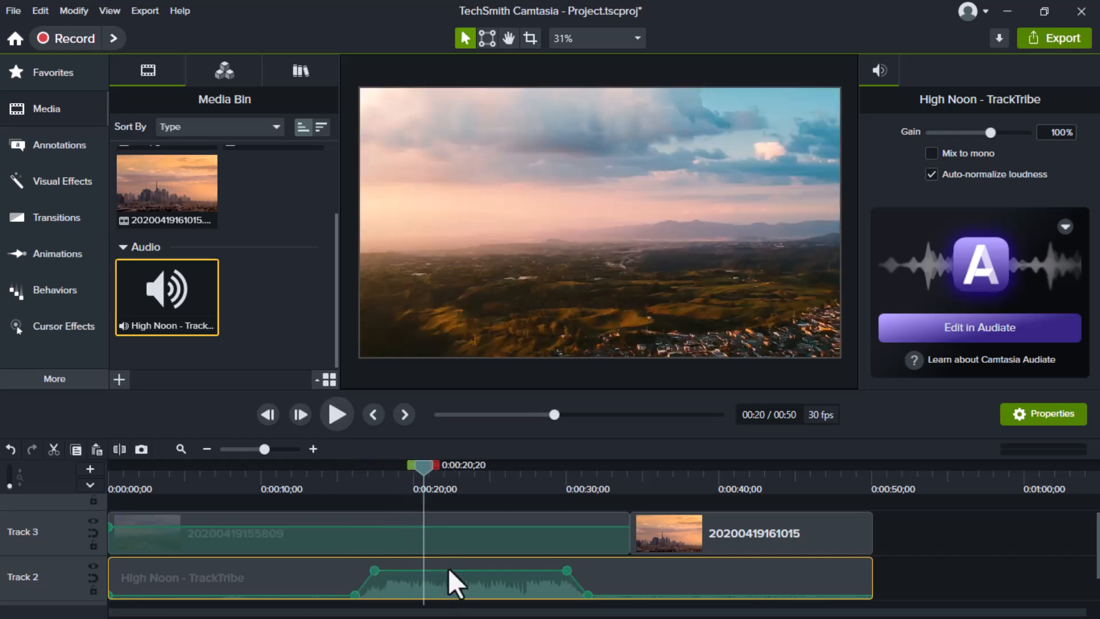
{"action": "left_click_drag", "start_coordinate": [447, 570], "coordinate": [446, 570]}
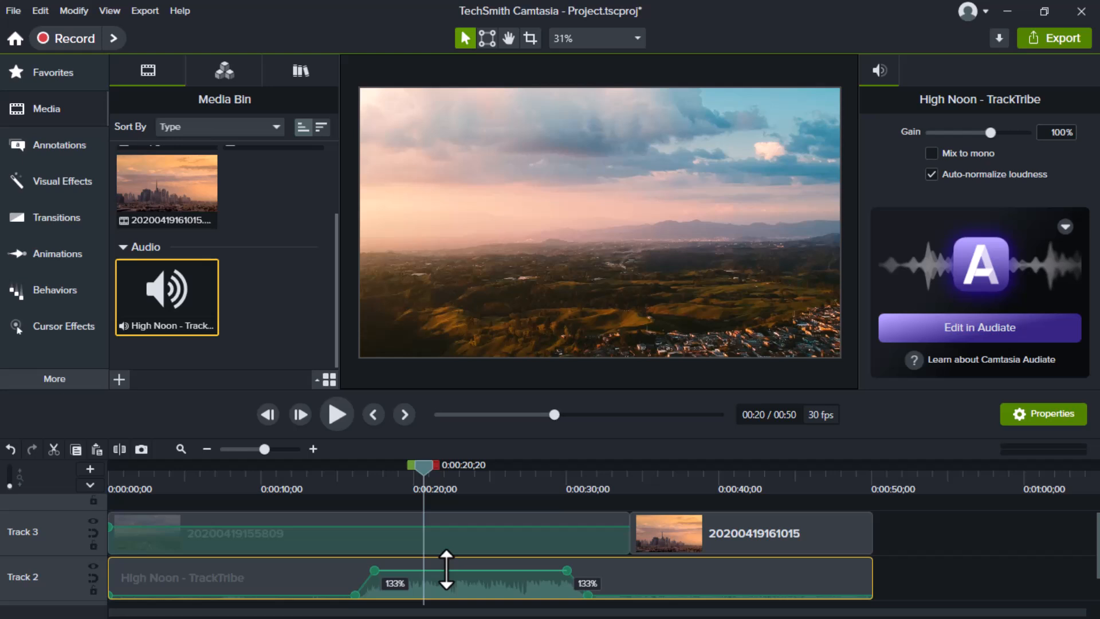
{"action": "left_click_drag", "start_coordinate": [446, 569], "coordinate": [446, 569]}
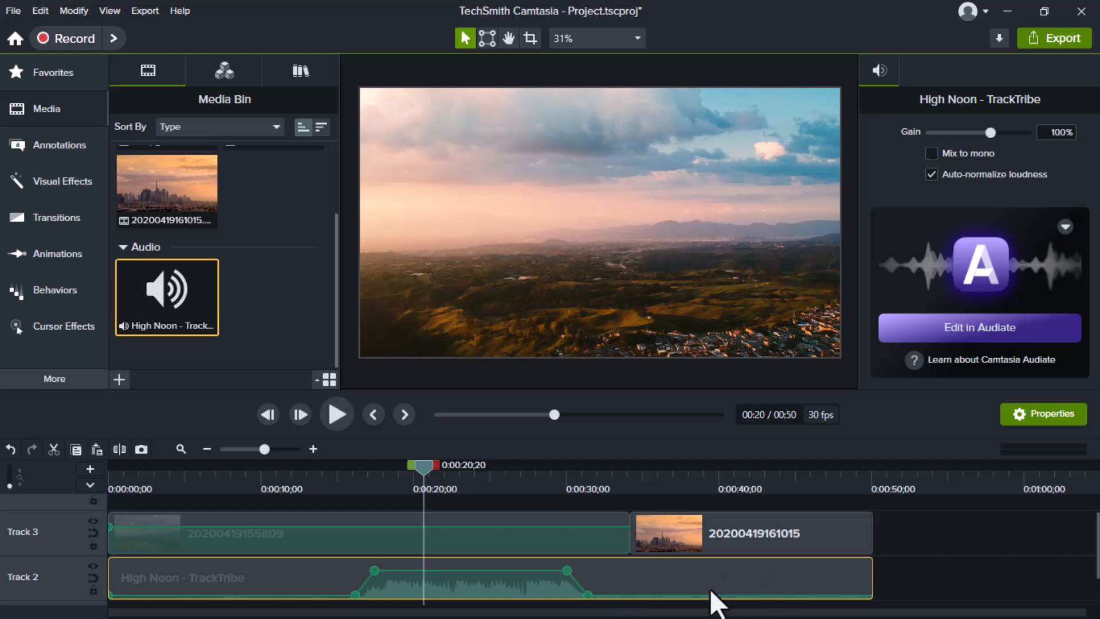
Step: Play back the quiet opening and the louder middle section of the music to compare their volume
{"action": "left_click_drag", "start_coordinate": [427, 466], "coordinate": [104, 517]}
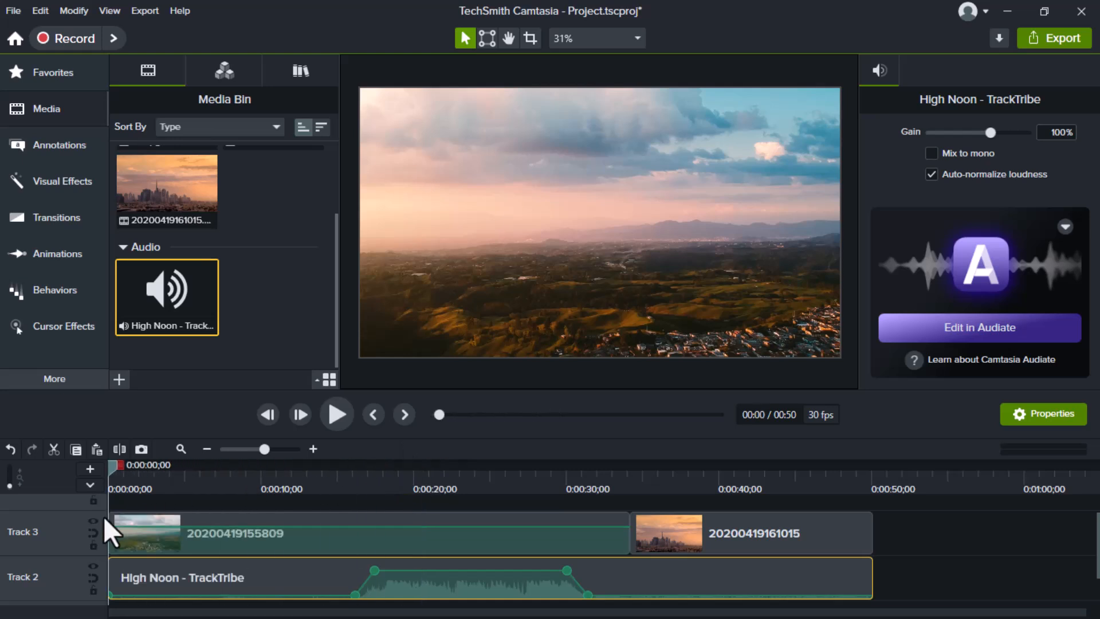
{"action": "left_click", "coordinate": [334, 411]}
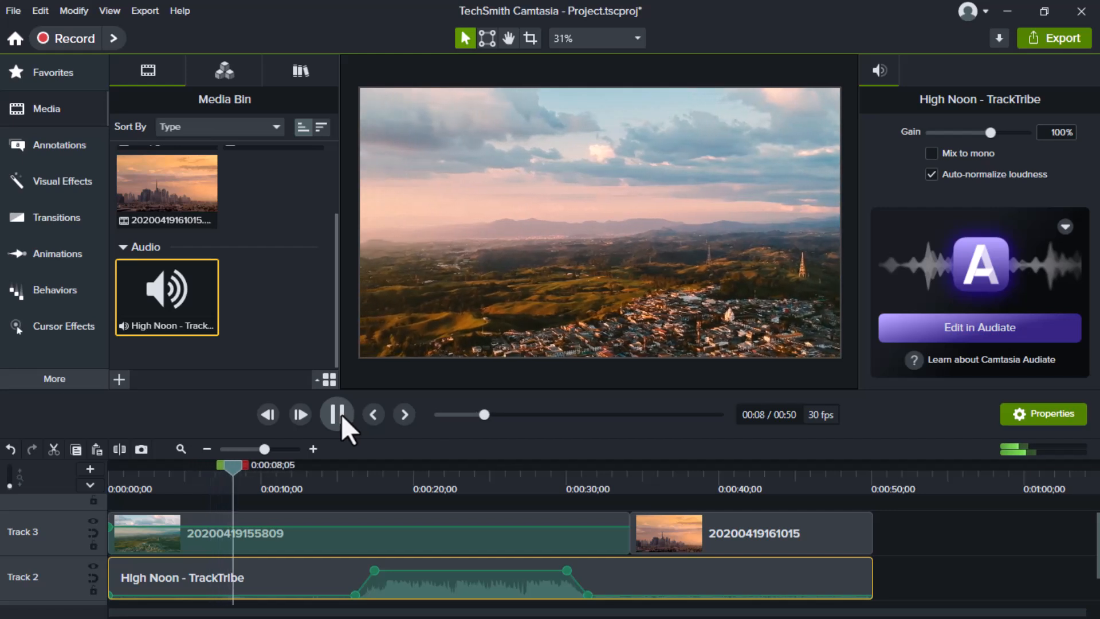
{"action": "left_click", "coordinate": [338, 413]}
{"action": "left_click_drag", "start_coordinate": [251, 465], "coordinate": [346, 491]}
{"action": "left_click", "coordinate": [329, 411]}
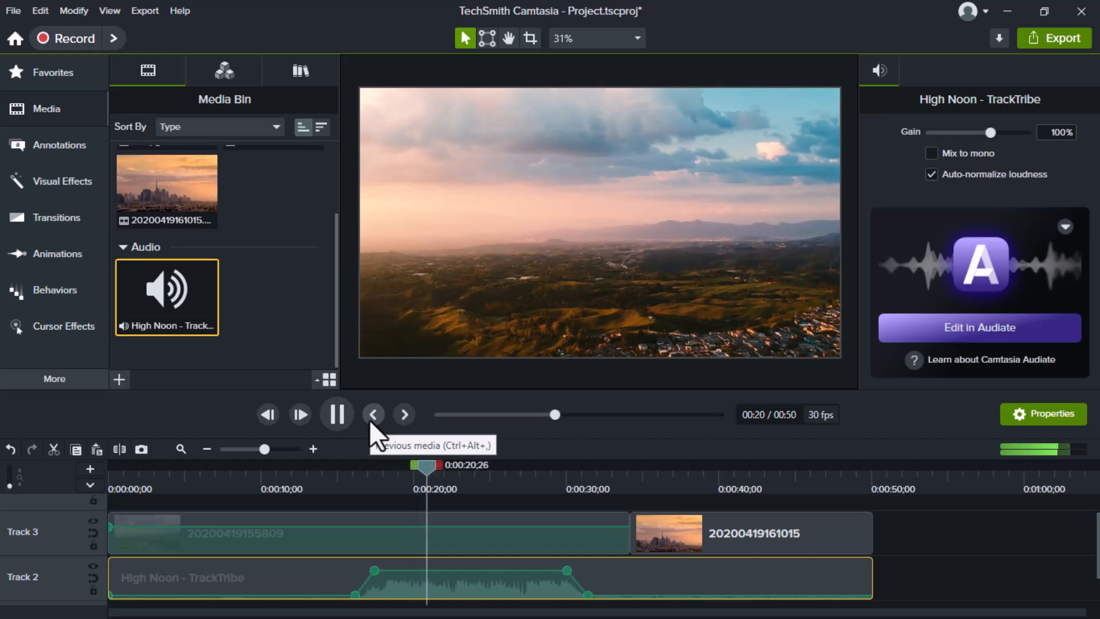
{"action": "left_click", "coordinate": [338, 414]}
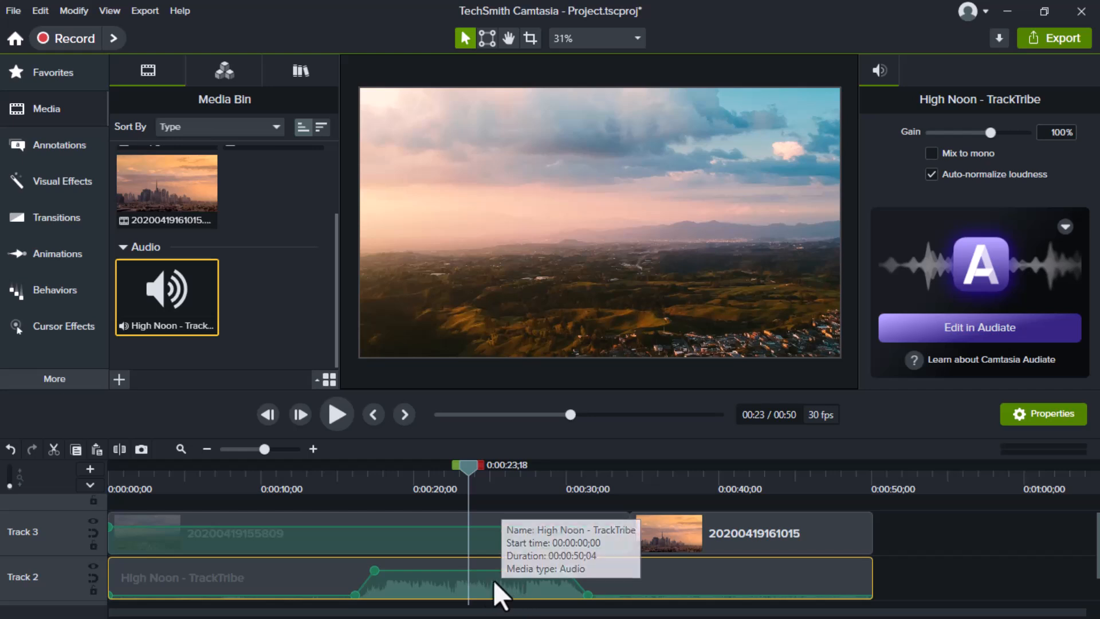
Step: Apply Silence Audio to the Track 2 music clip, and undo the silencing
{"action": "right_click", "coordinate": [296, 567]}
{"action": "left_click", "coordinate": [343, 431]}
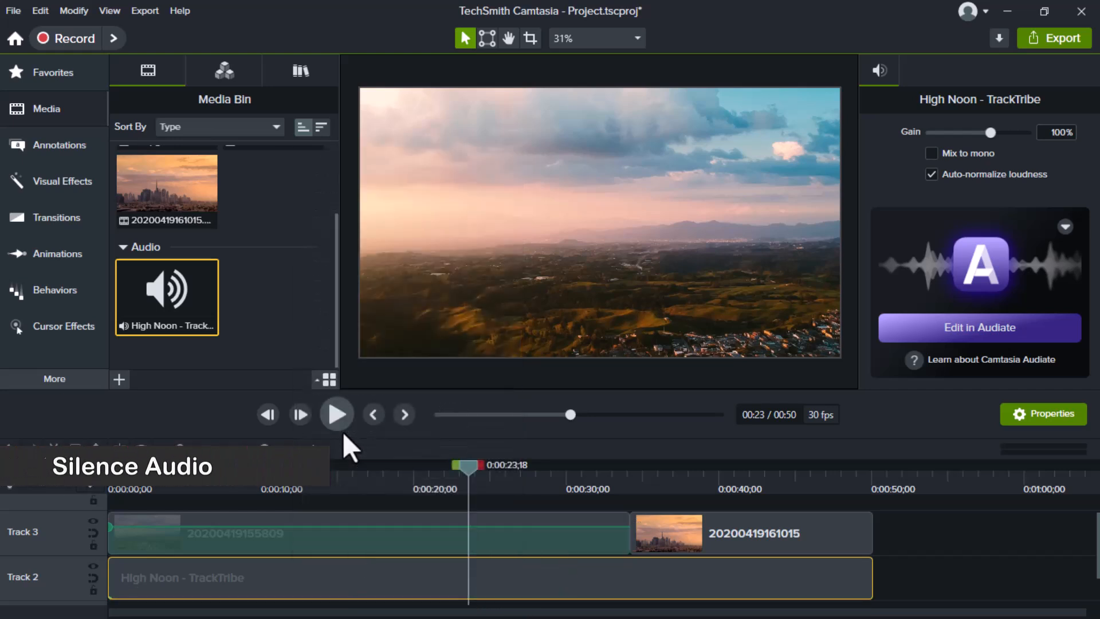
{"action": "right_click", "coordinate": [325, 580]}
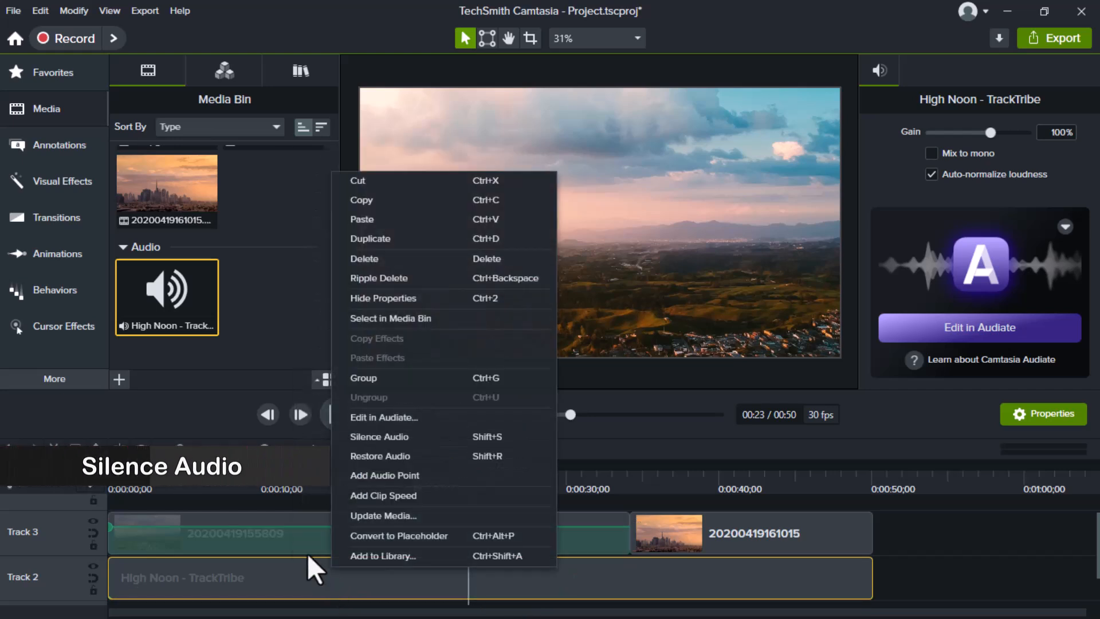
{"action": "left_click", "coordinate": [34, 9]}
{"action": "left_click", "coordinate": [55, 30]}
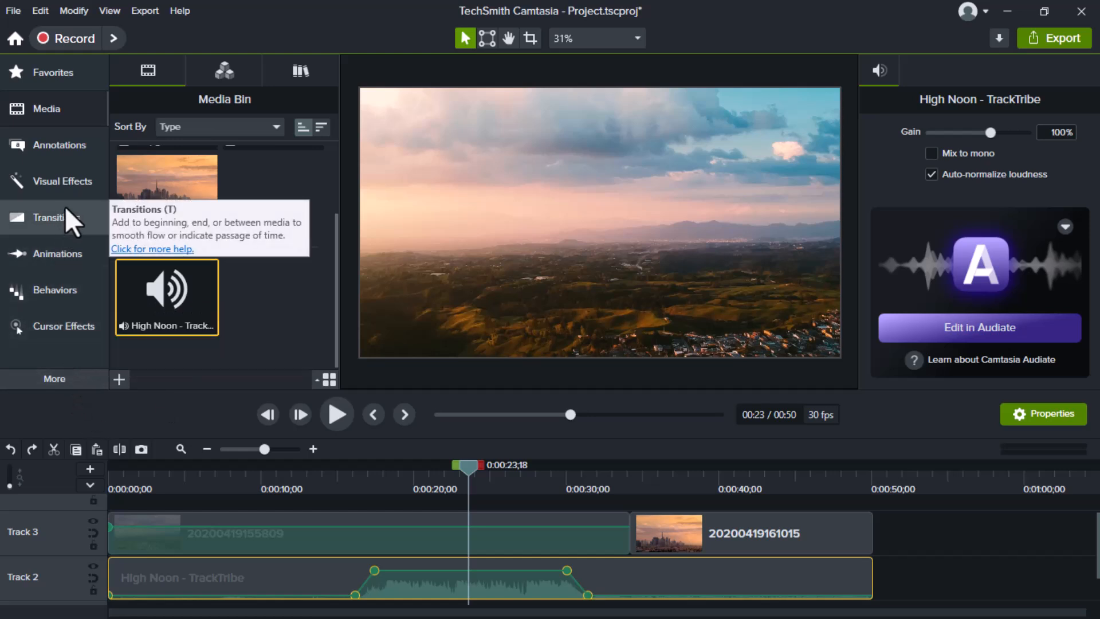
Step: Add the Fade In and Fade Out audio effects to the Track 2 music clip, and move the playhead into the fade-out near 49 seconds
{"action": "left_click", "coordinate": [66, 377]}
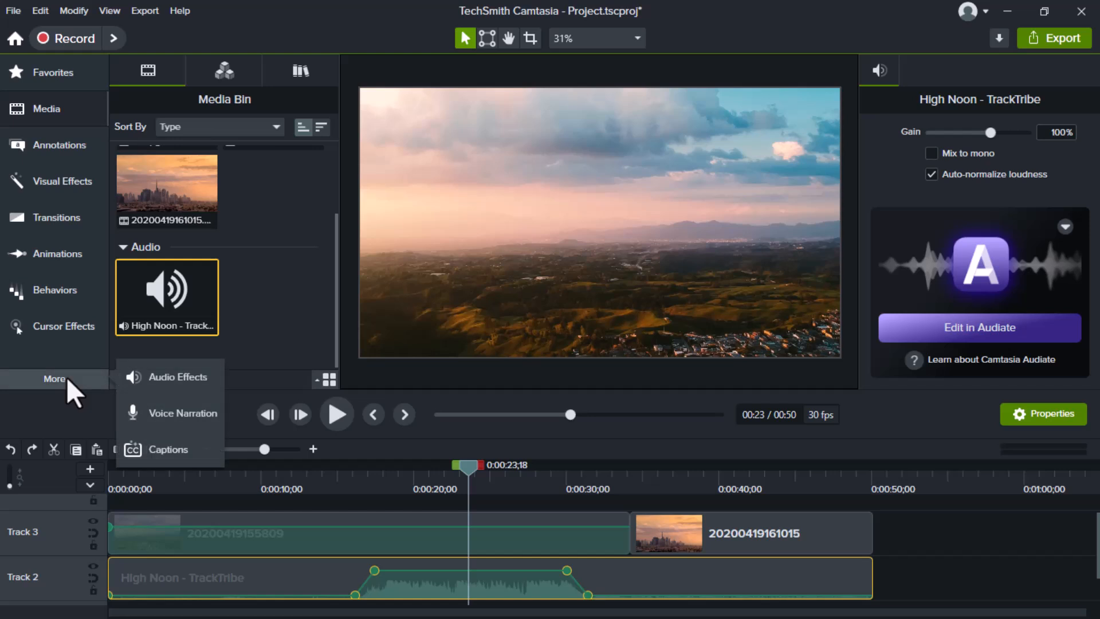
{"action": "left_click", "coordinate": [186, 377]}
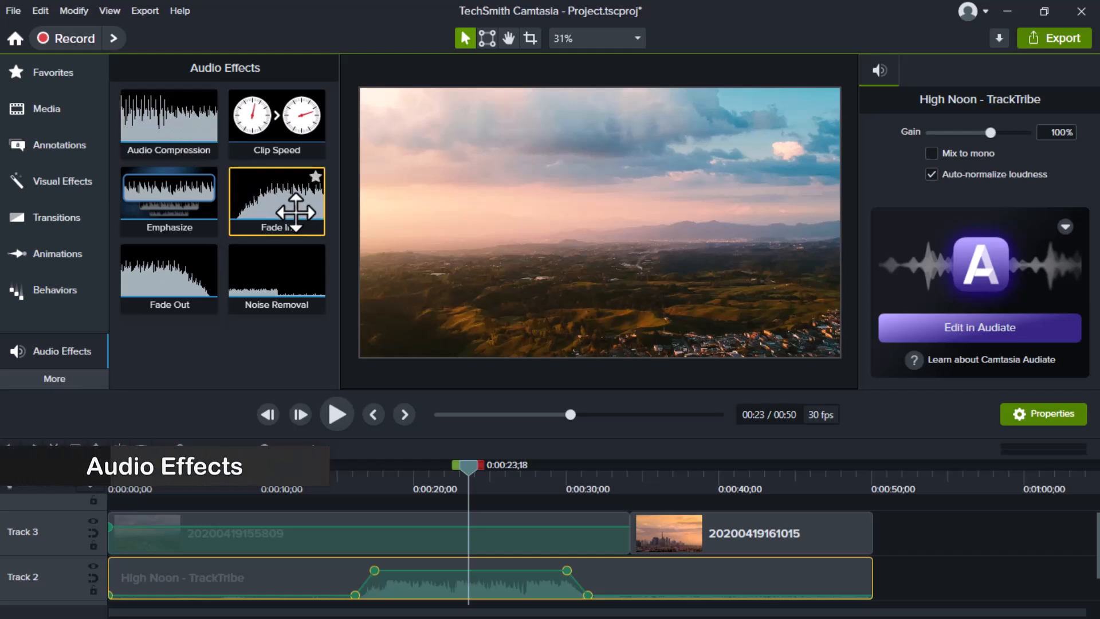
{"action": "left_click_drag", "start_coordinate": [256, 211], "coordinate": [714, 582]}
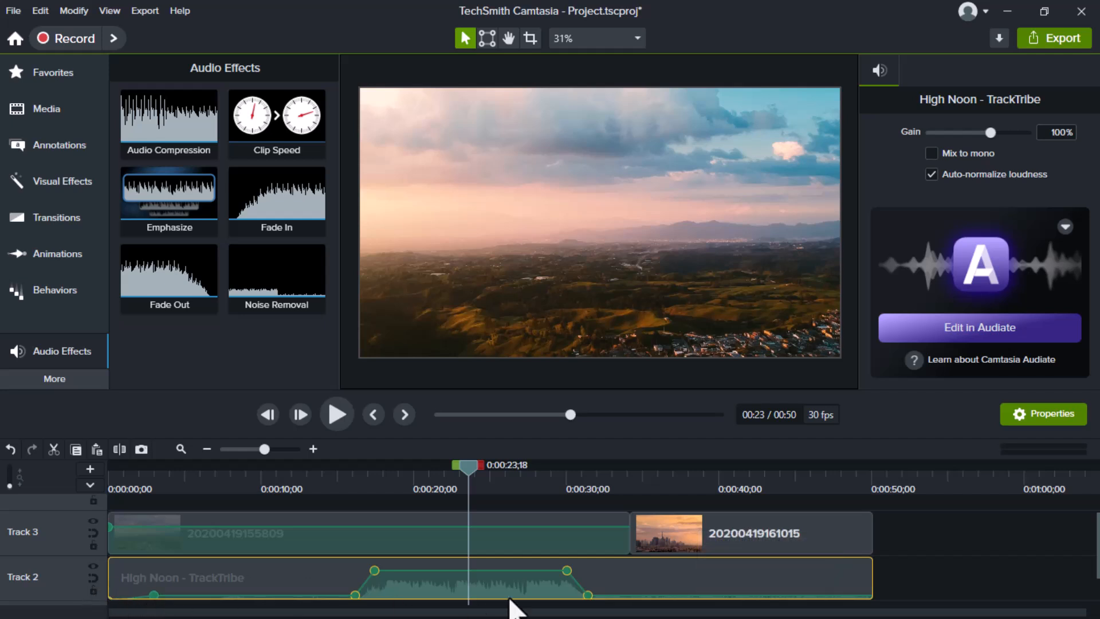
{"action": "left_click_drag", "start_coordinate": [189, 273], "coordinate": [703, 571]}
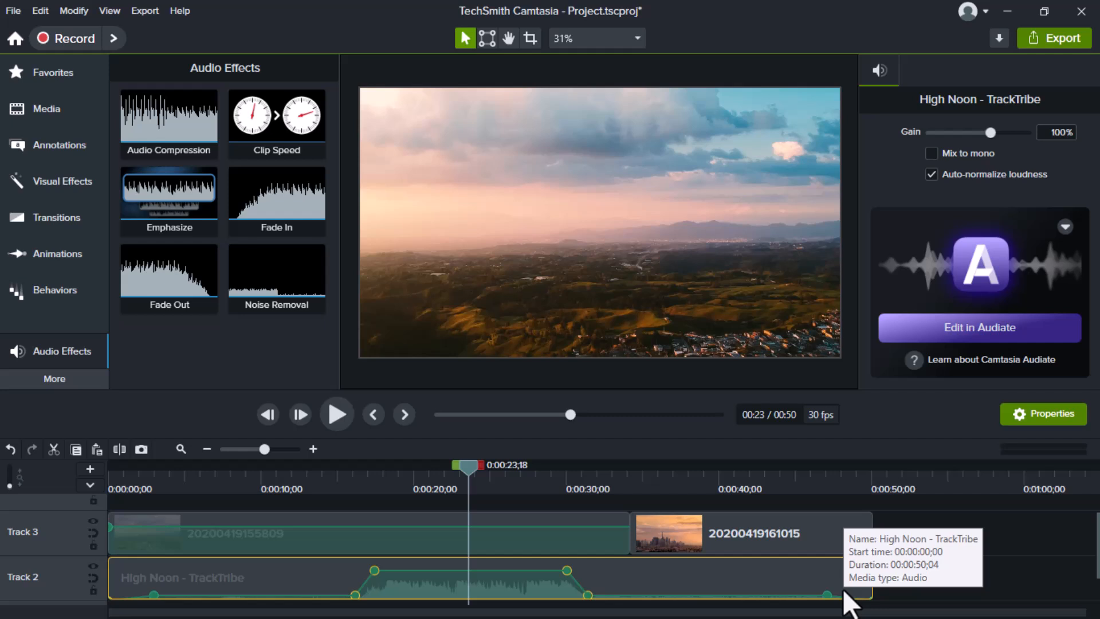
{"action": "left_click_drag", "start_coordinate": [467, 467], "coordinate": [857, 567]}
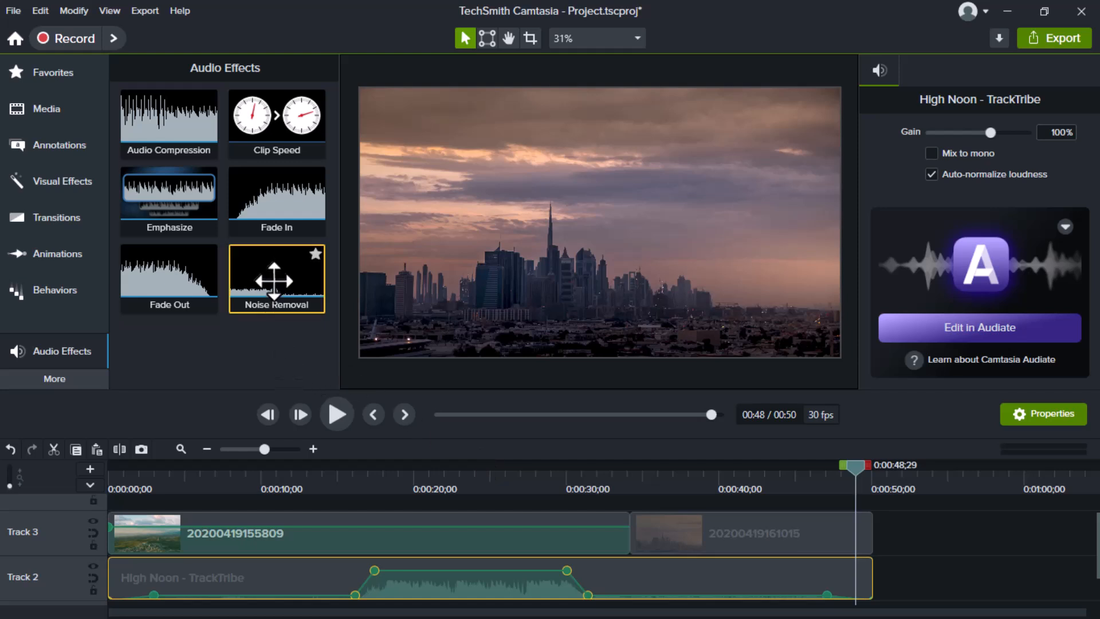
Step: Apply the Emphasize audio effect to the Track 2 music clip and set its Emphasis to 90%
{"action": "left_click_drag", "start_coordinate": [274, 281], "coordinate": [303, 536]}
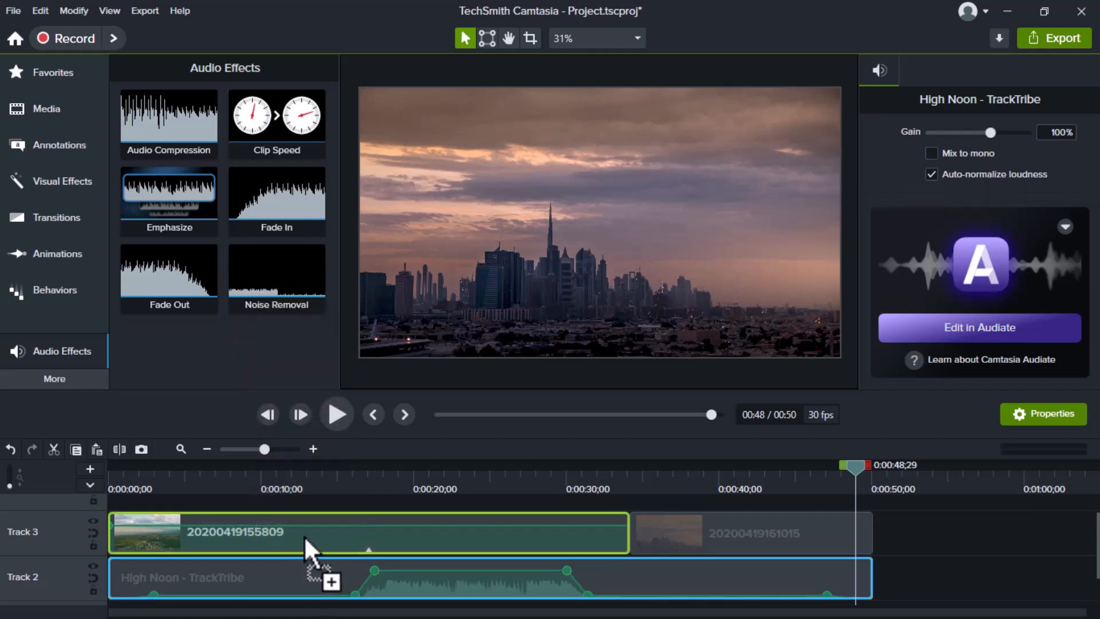
{"action": "left_click_drag", "start_coordinate": [303, 535], "coordinate": [315, 288]}
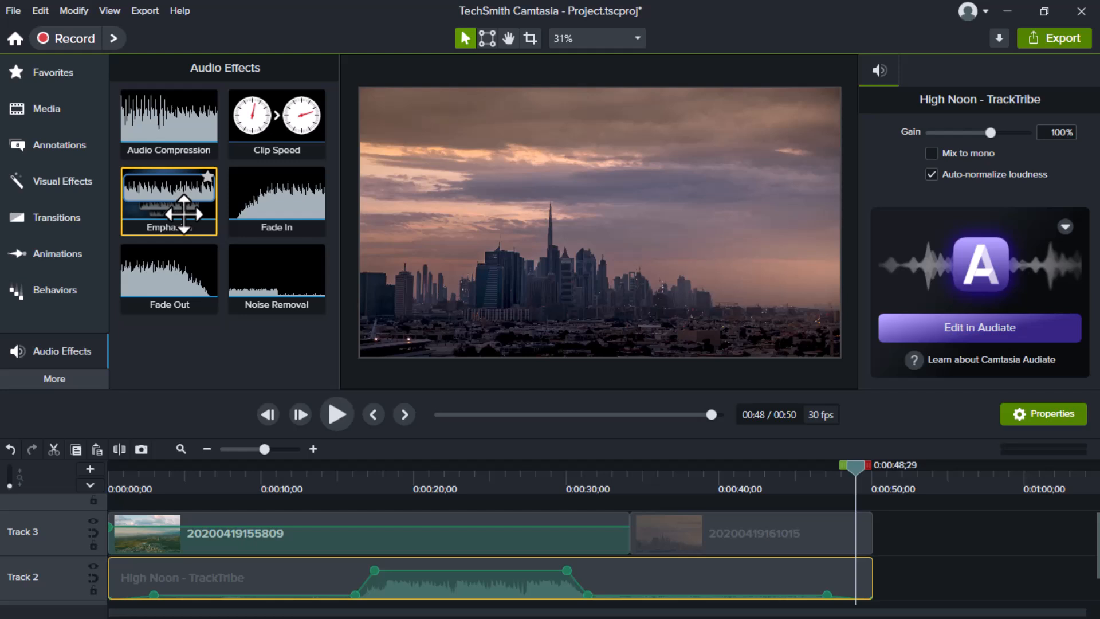
{"action": "left_click_drag", "start_coordinate": [183, 214], "coordinate": [256, 575]}
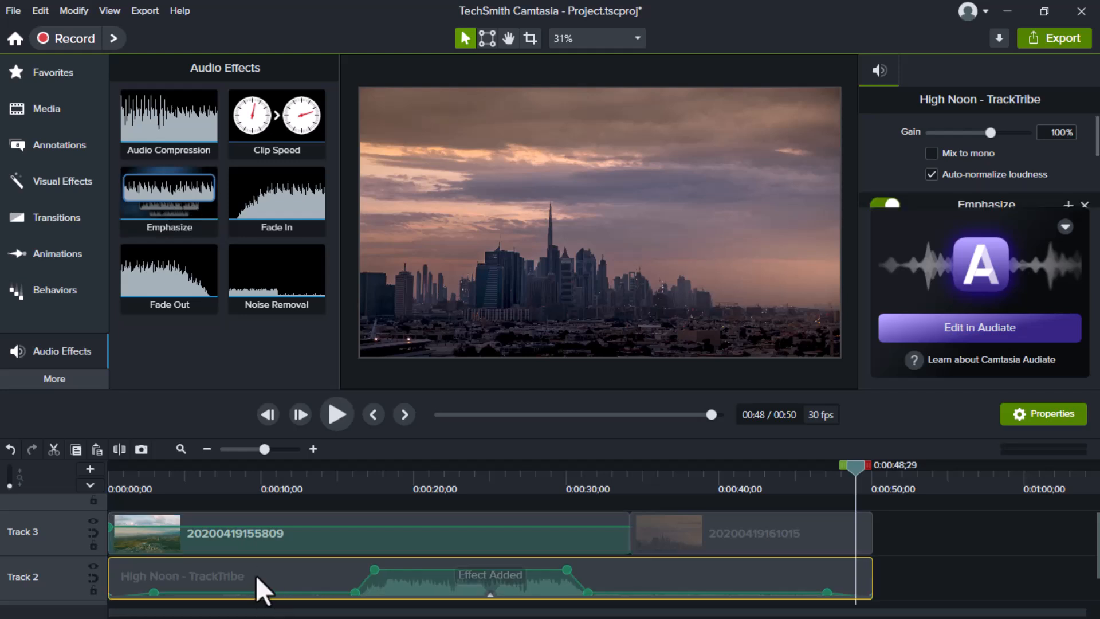
{"action": "left_click", "coordinate": [489, 595]}
{"action": "left_click", "coordinate": [490, 588]}
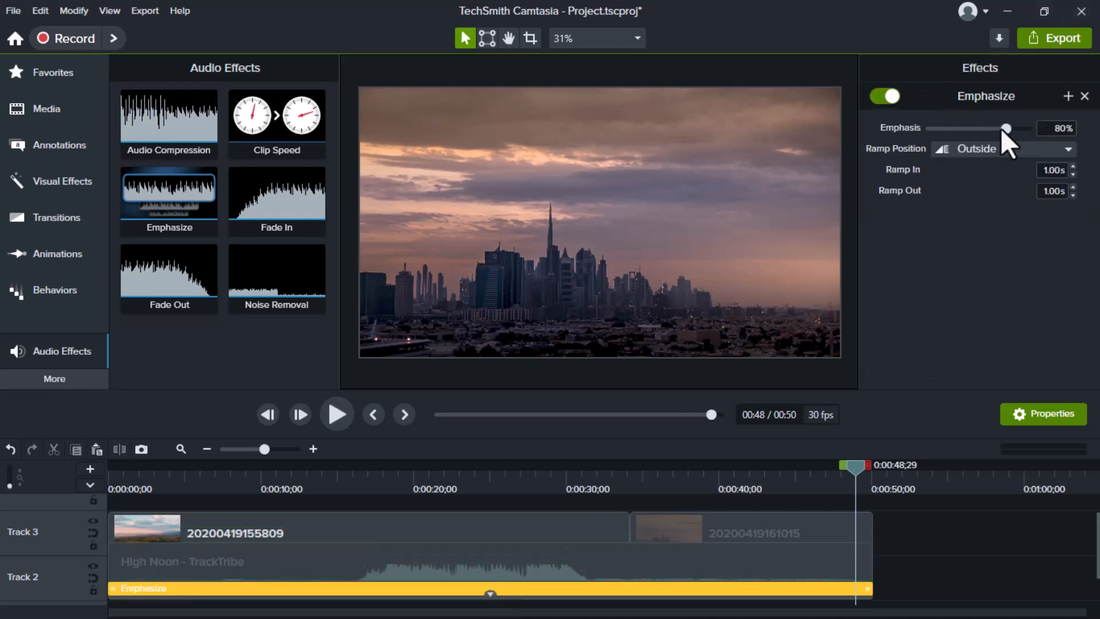
{"action": "left_click_drag", "start_coordinate": [1005, 128], "coordinate": [1015, 129]}
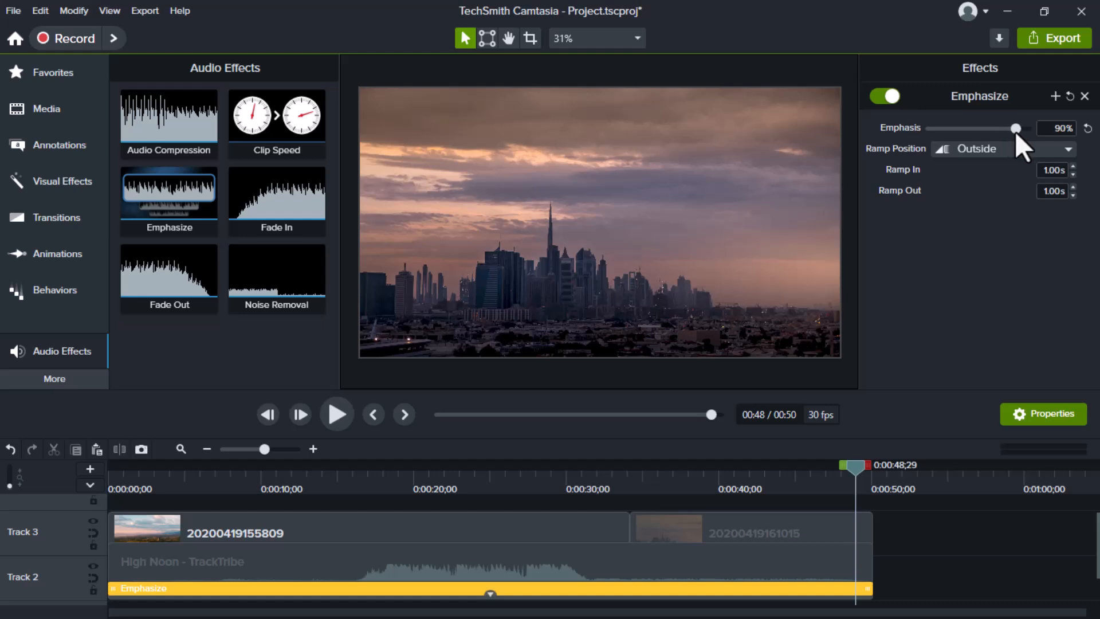
{"action": "left_click", "coordinate": [668, 502]}
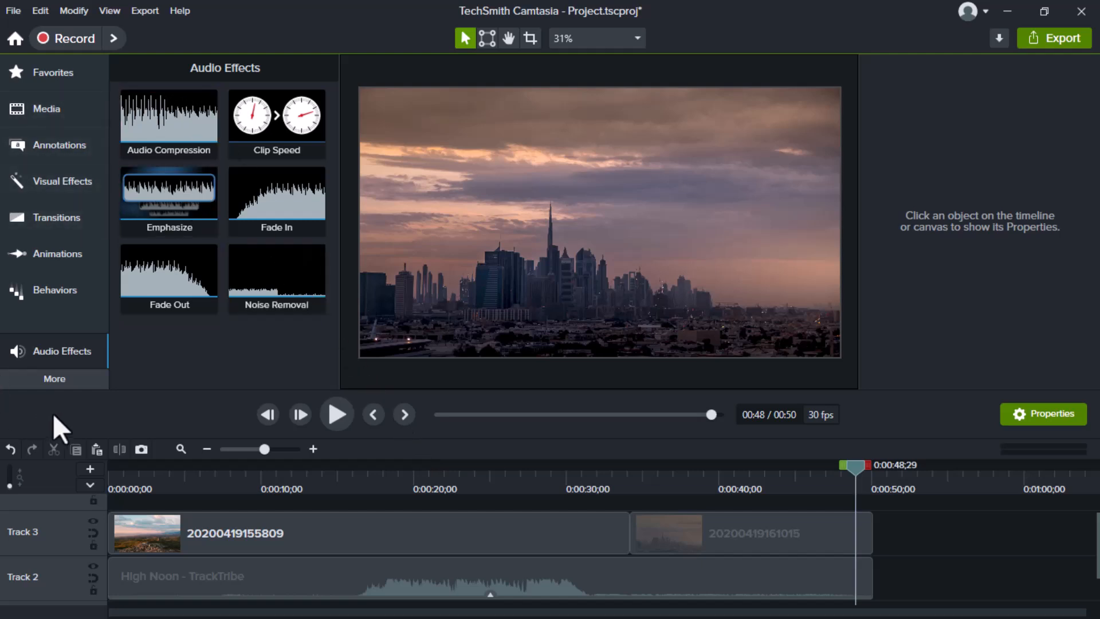
Step: Record a voice narration from the start of the timeline and save it as the WAV file Narration_Project 1
{"action": "left_click", "coordinate": [51, 379]}
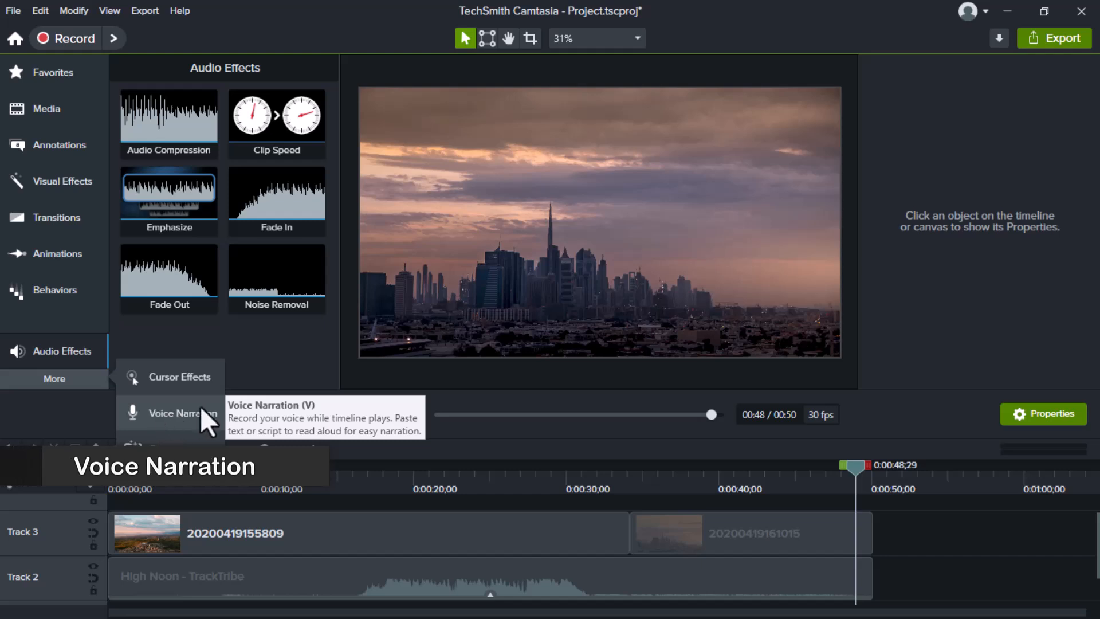
{"action": "left_click", "coordinate": [187, 413]}
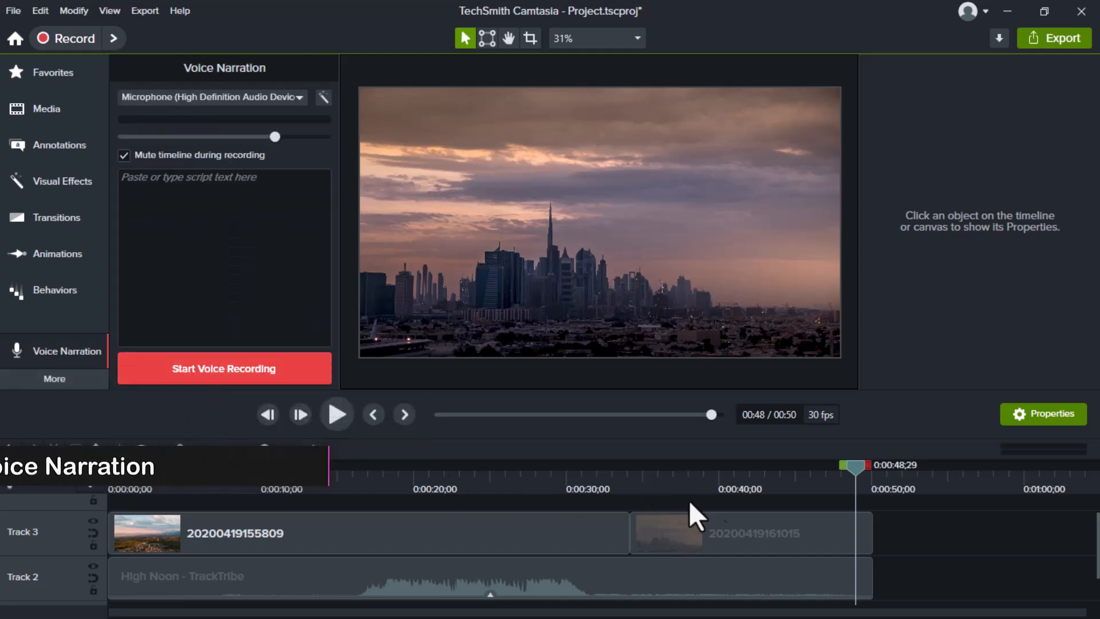
{"action": "left_click_drag", "start_coordinate": [853, 466], "coordinate": [88, 451]}
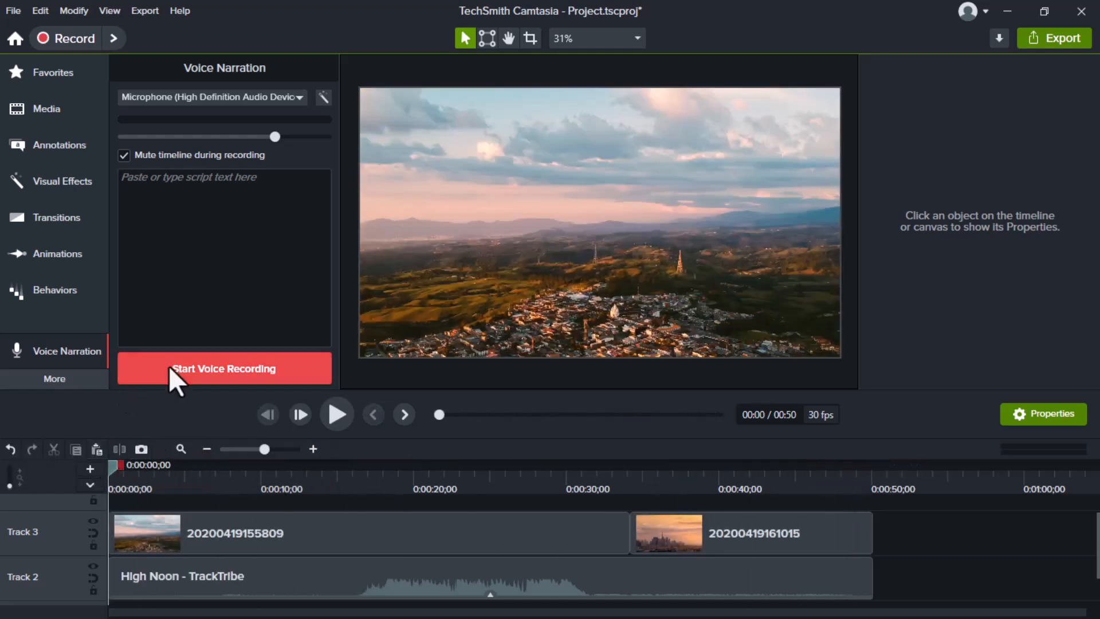
{"action": "left_click", "coordinate": [191, 368]}
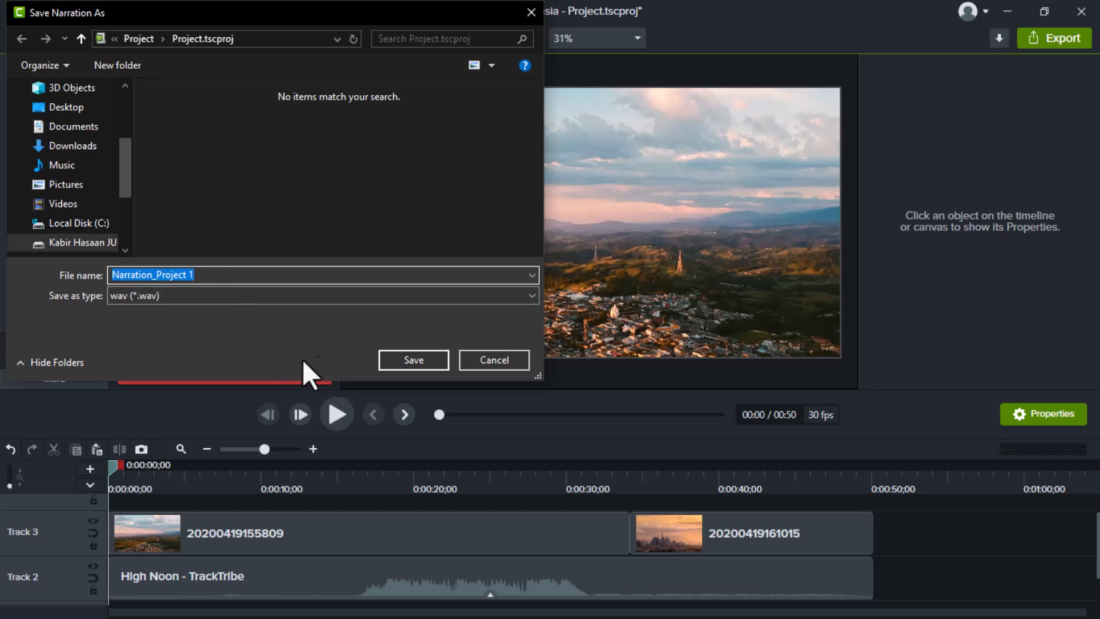
{"action": "left_click", "coordinate": [394, 359]}
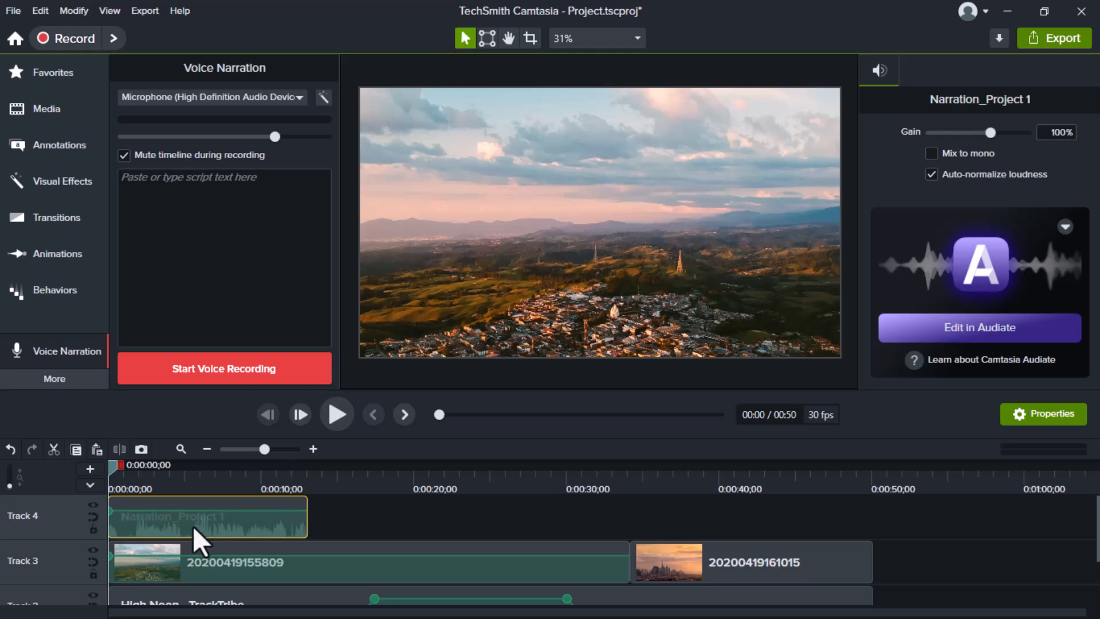
Step: Play back the start of the recorded narration, and compare the Track 4 narration clip with the Track 2 music beneath it
{"action": "left_click", "coordinate": [336, 419]}
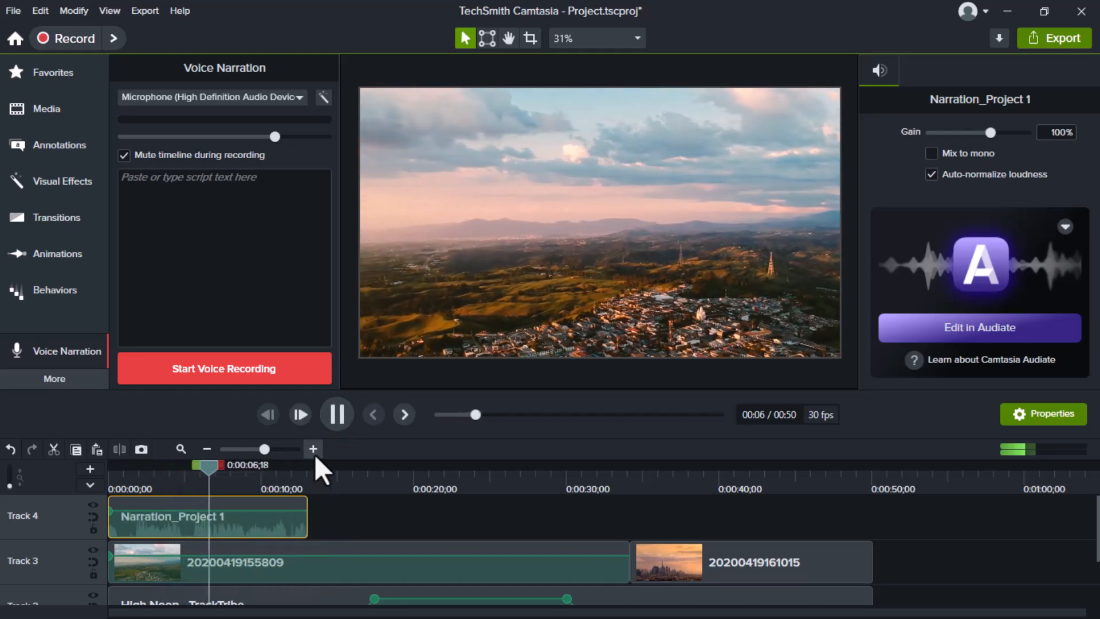
{"action": "left_click", "coordinate": [338, 410]}
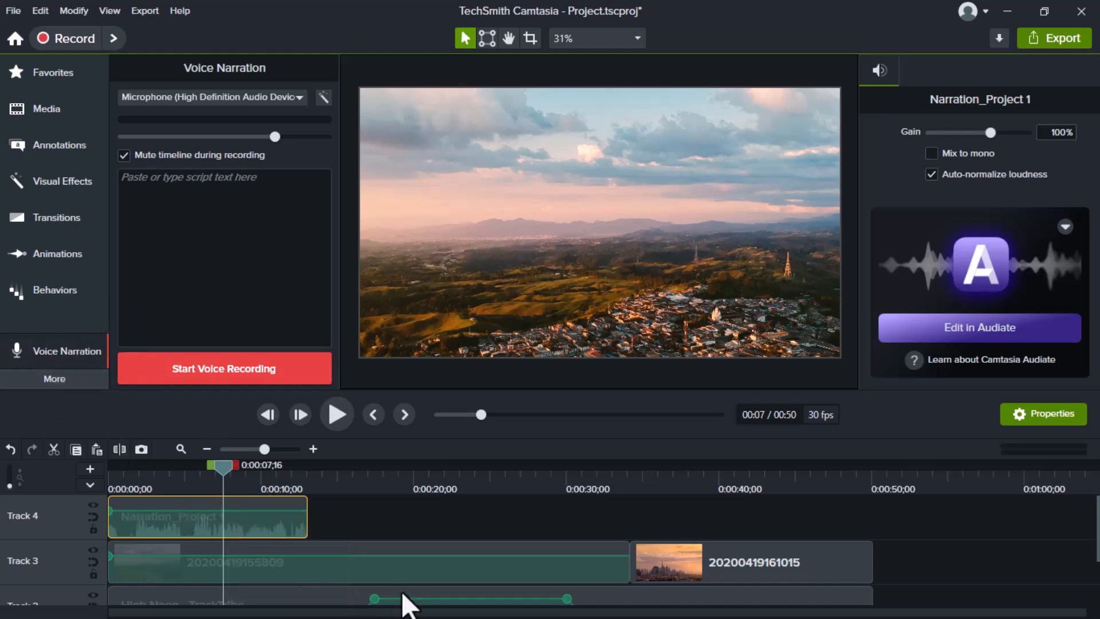
{"action": "scroll", "coordinate": [404, 602], "scroll_direction": "down", "scroll_amount": 2}
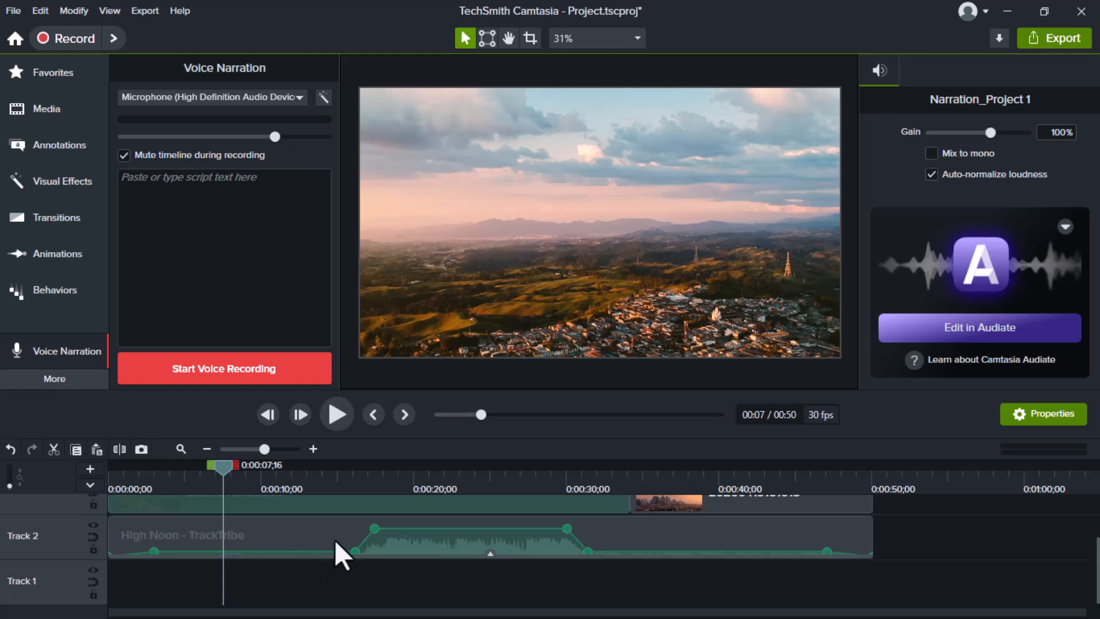
{"action": "scroll", "coordinate": [310, 529], "scroll_direction": "up", "scroll_amount": 2}
{"action": "scroll", "coordinate": [304, 559], "scroll_direction": "down", "scroll_amount": 1}
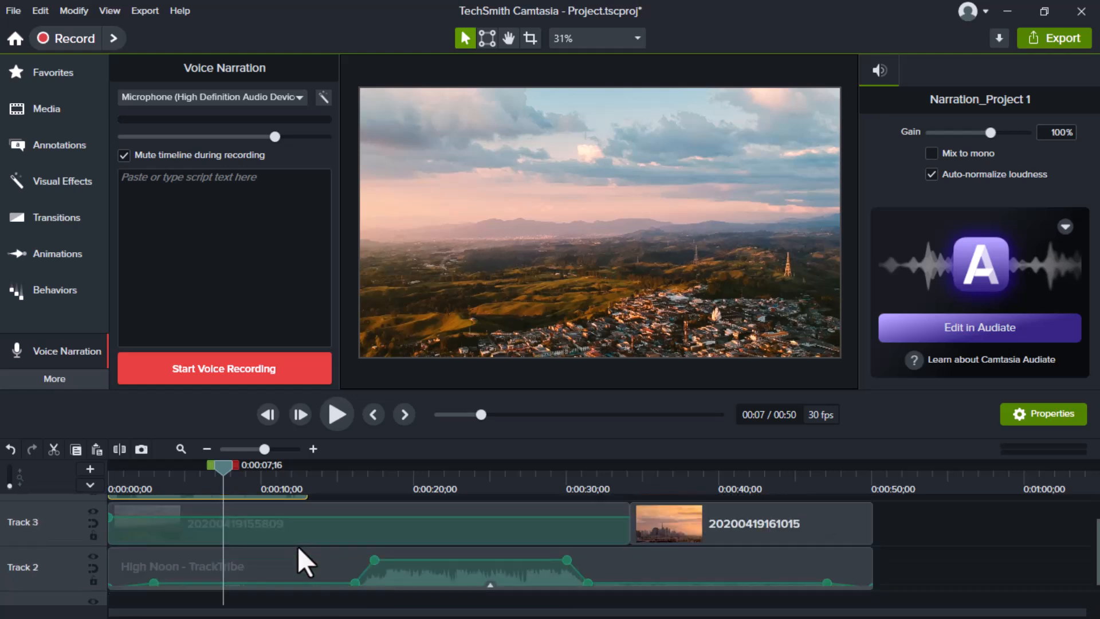
{"action": "scroll", "coordinate": [298, 563], "scroll_direction": "up", "scroll_amount": 1}
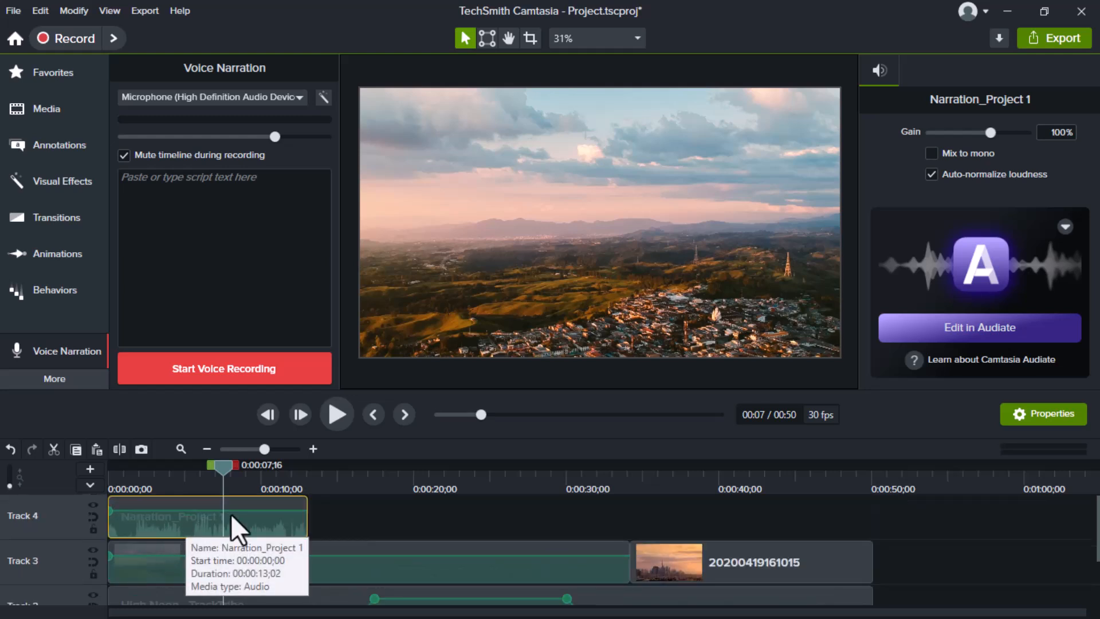
{"action": "scroll", "coordinate": [203, 561], "scroll_direction": "down", "scroll_amount": 2}
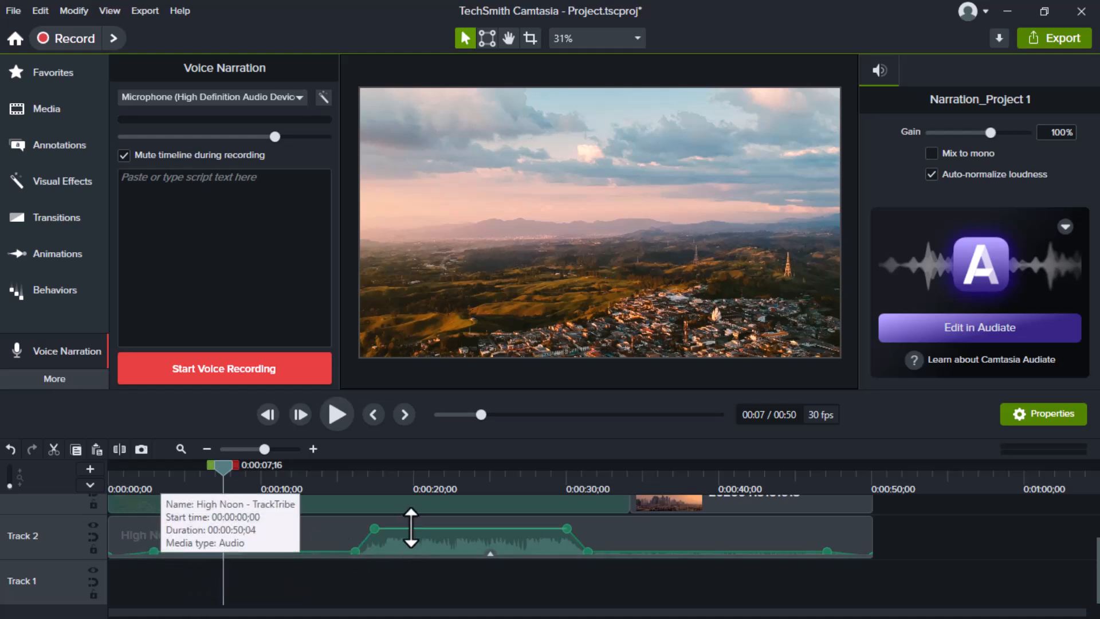
Step: Split the Track 2 music clip at 0:00:11;13, and undo the split
{"action": "left_click_drag", "start_coordinate": [226, 465], "coordinate": [286, 479]}
{"action": "left_click", "coordinate": [311, 536]}
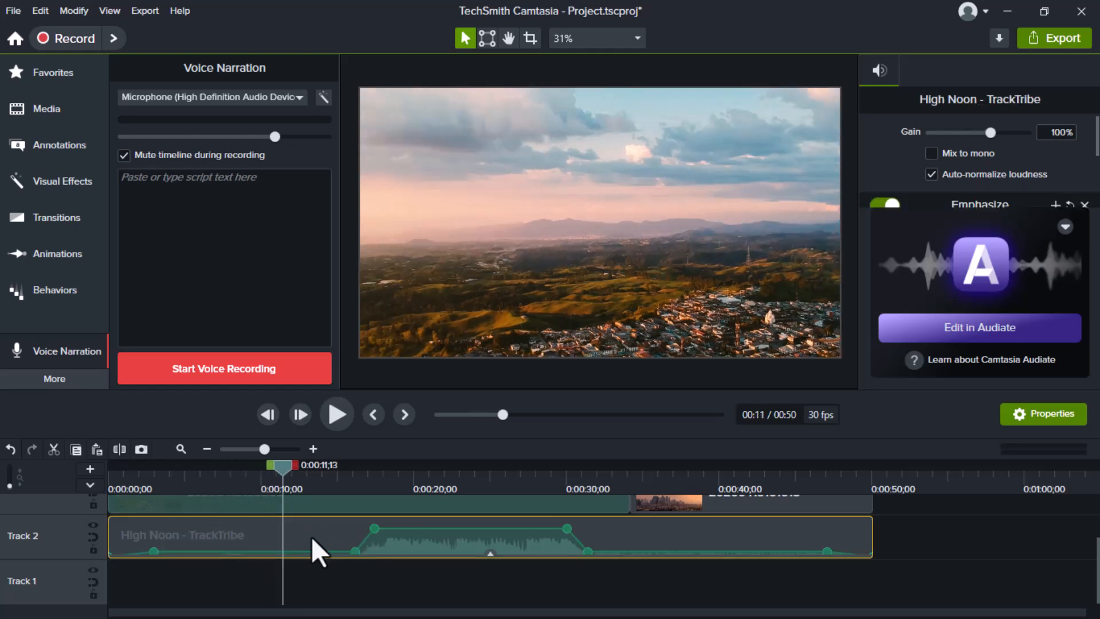
{"action": "left_click", "coordinate": [121, 456]}
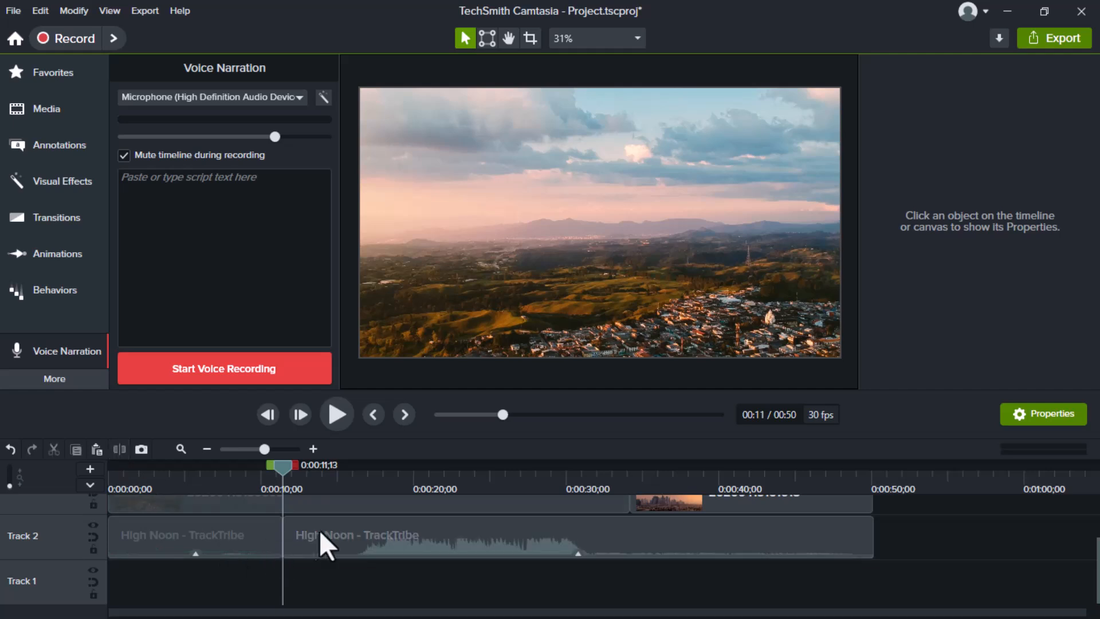
{"action": "left_click", "coordinate": [343, 531]}
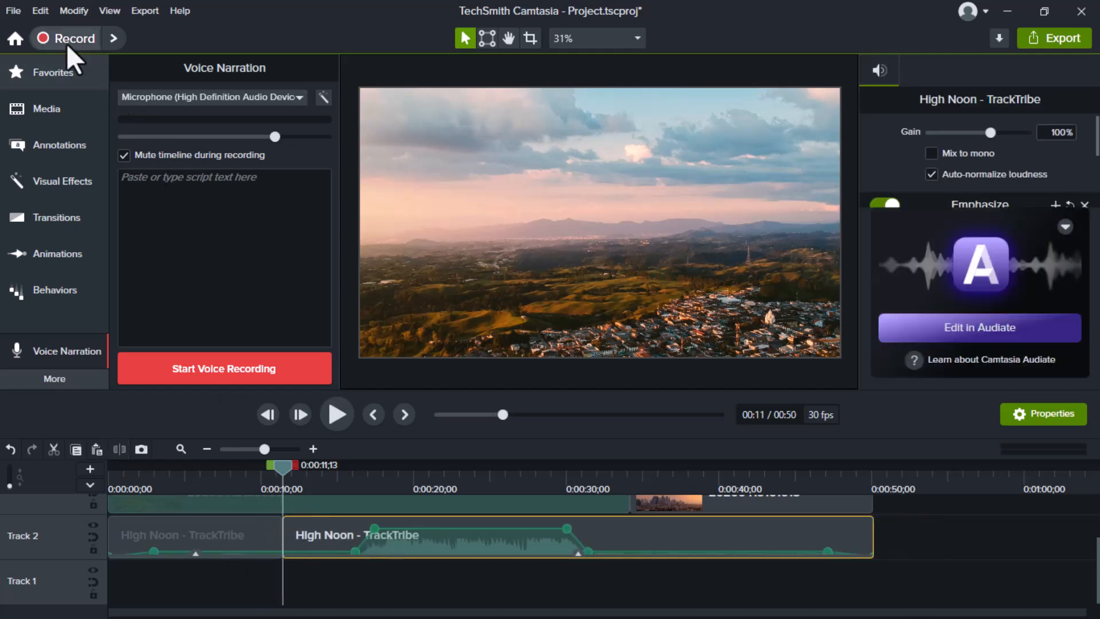
{"action": "left_click", "coordinate": [39, 10]}
{"action": "left_click", "coordinate": [51, 32]}
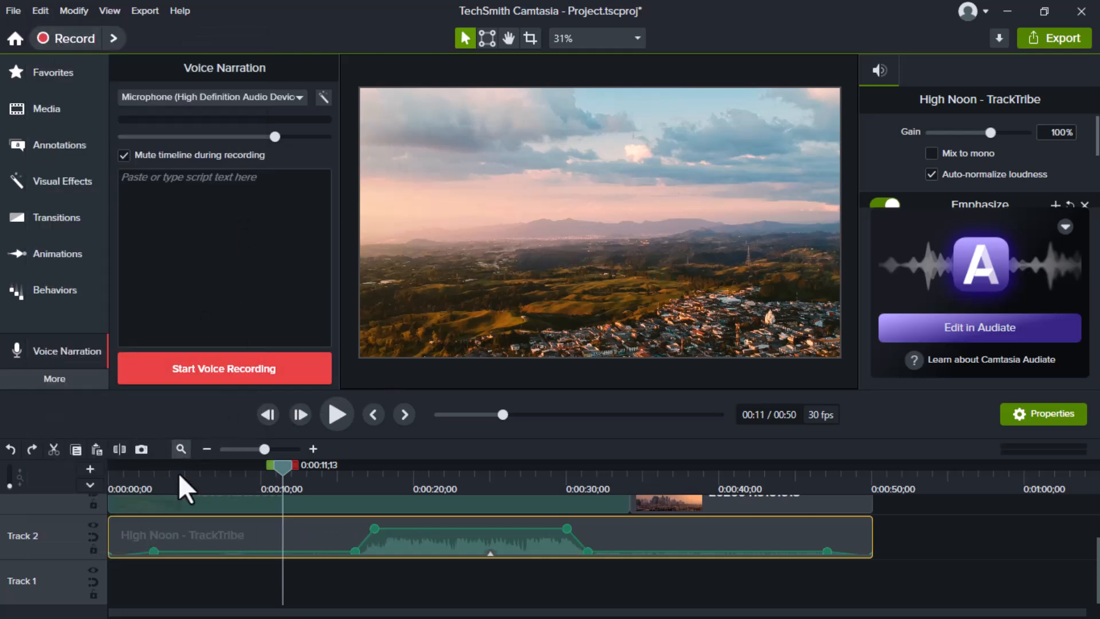
Step: Move the playhead to the end of the narration clip at 0:00:13;00
{"action": "scroll", "coordinate": [171, 501], "scroll_direction": "up", "scroll_amount": 2}
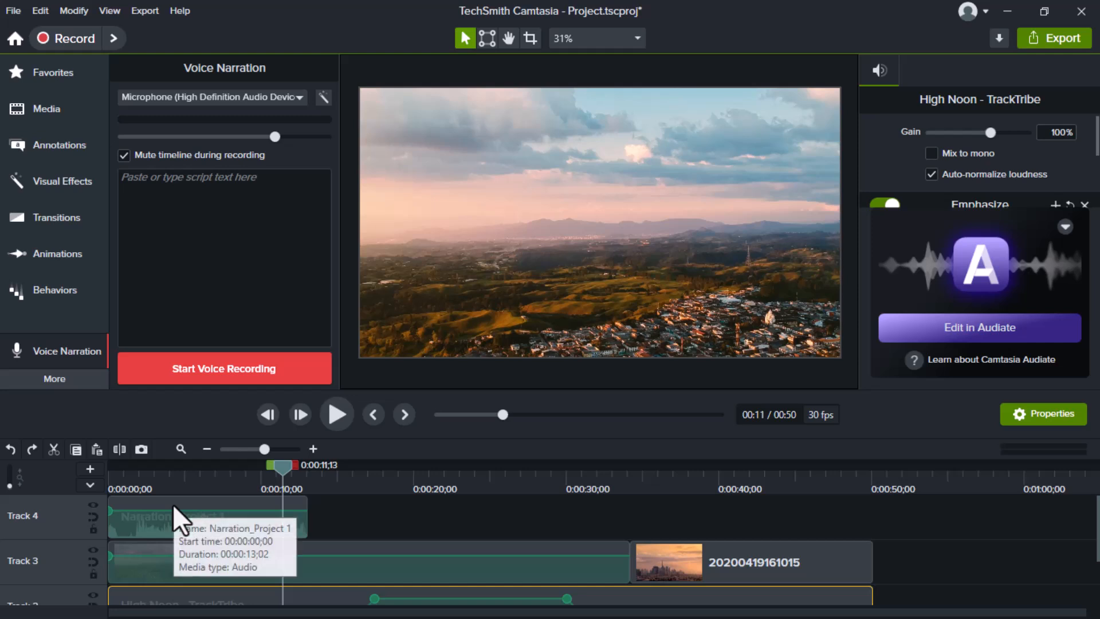
{"action": "scroll", "coordinate": [176, 514], "scroll_direction": "down", "scroll_amount": 1}
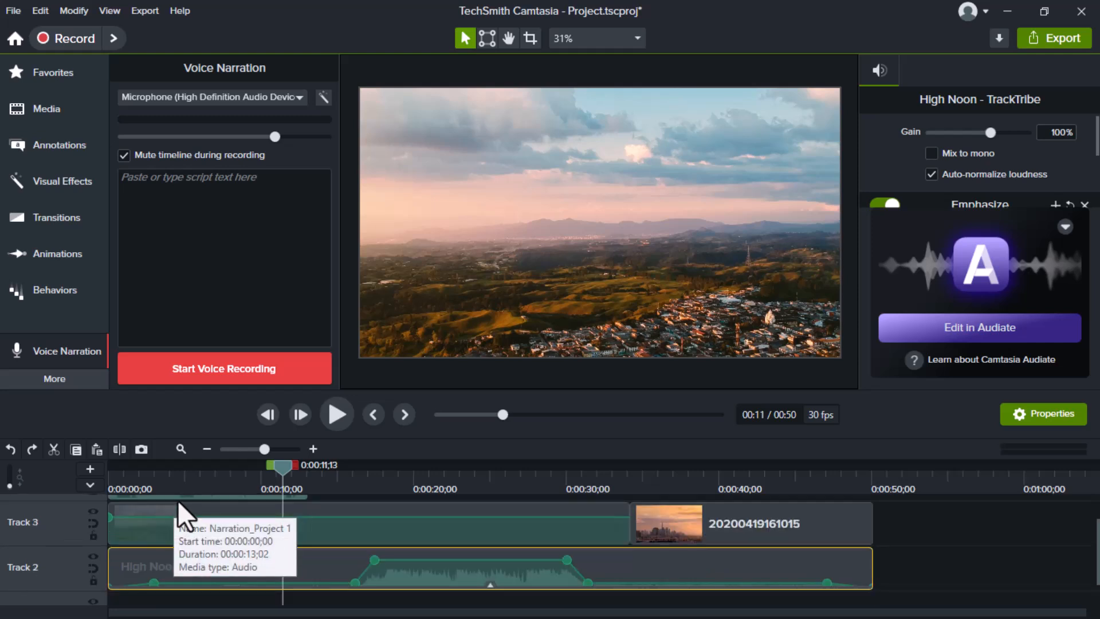
{"action": "left_click_drag", "start_coordinate": [282, 467], "coordinate": [308, 469]}
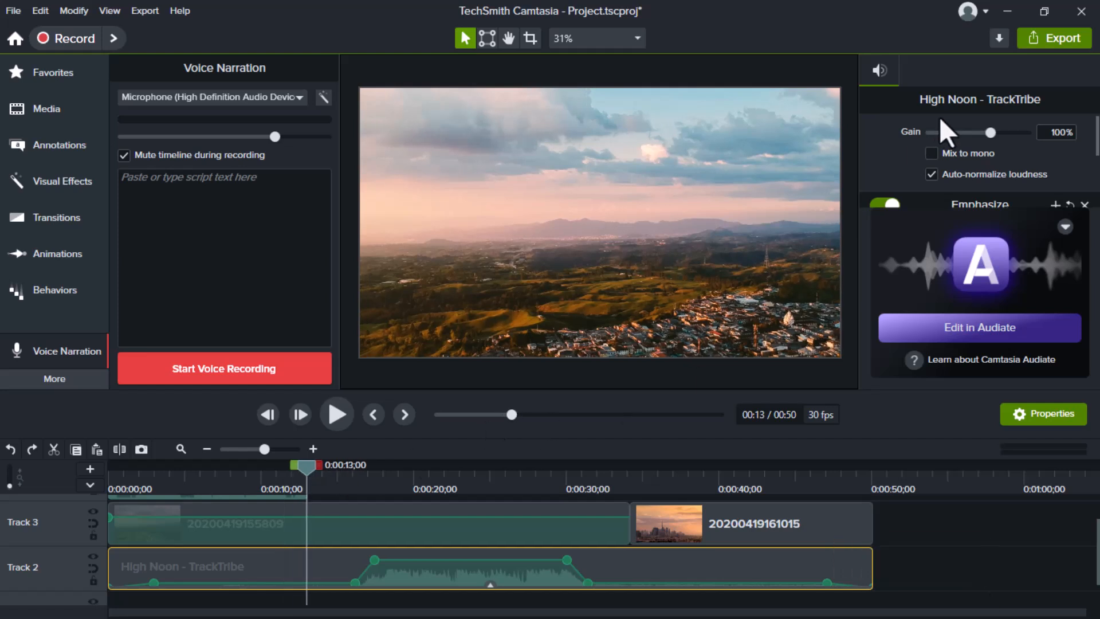